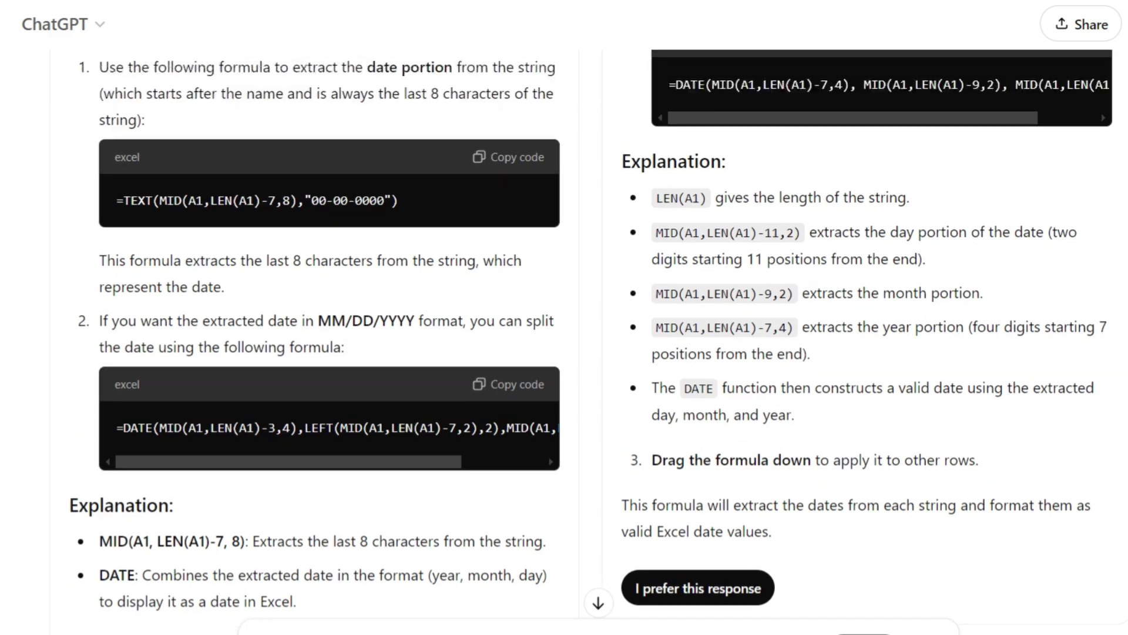
pyautogui.scroll(5, 999, 403)
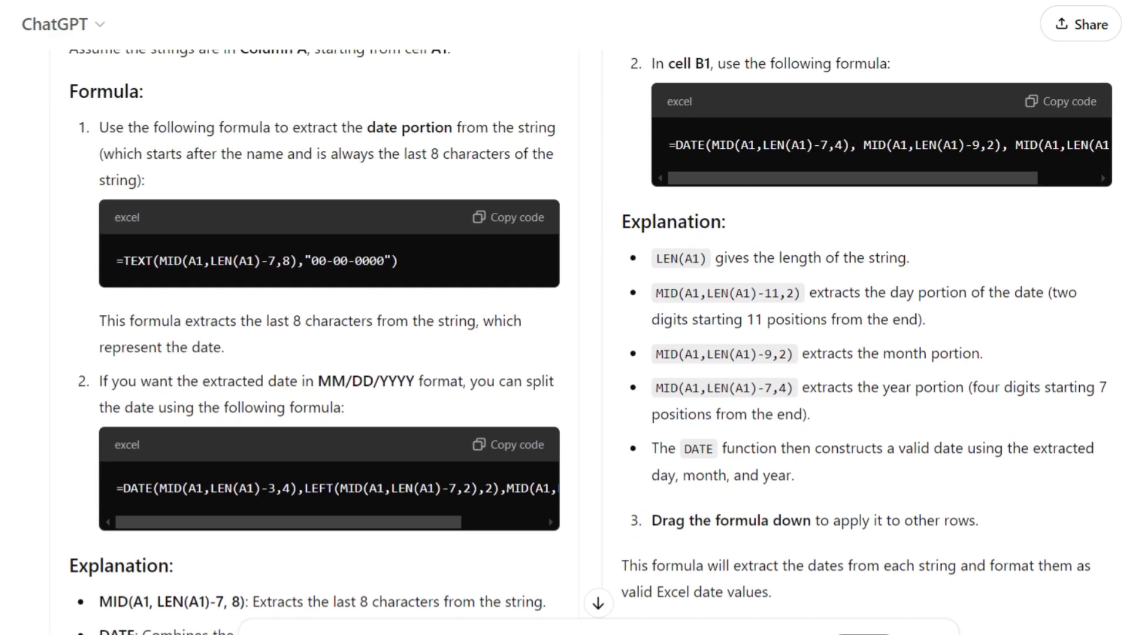
pyautogui.scroll(5, 999, 403)
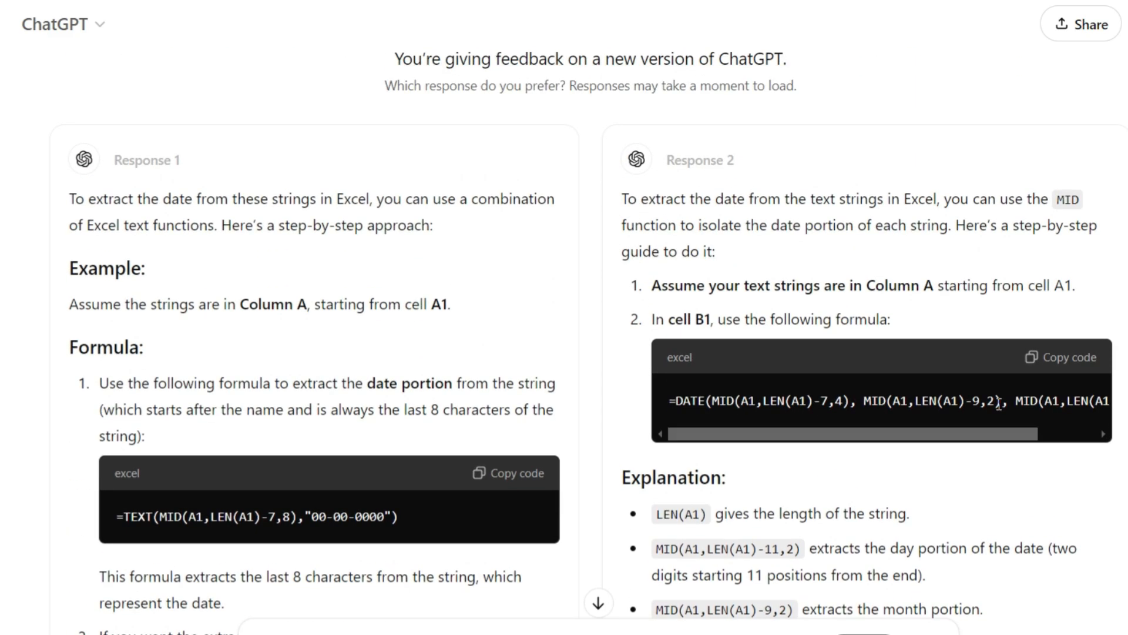
pyautogui.scroll(-3, 999, 403)
pyautogui.scroll(-1, 999, 404)
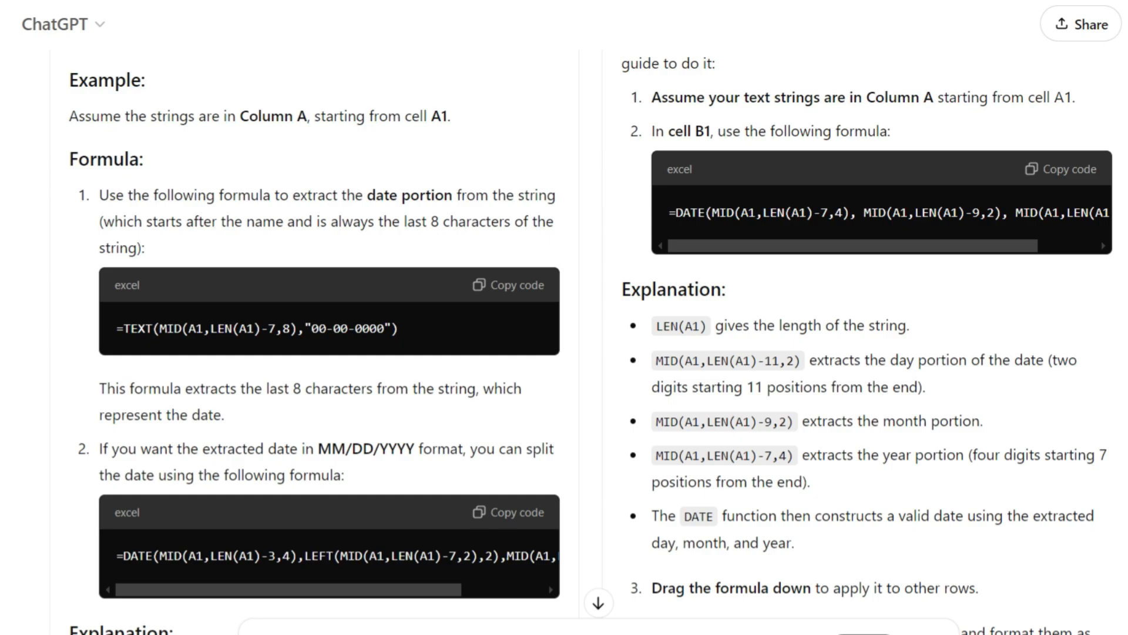
pyautogui.scroll(-3, 998, 403)
pyautogui.scroll(-2, 999, 402)
pyautogui.scroll(-3, 999, 403)
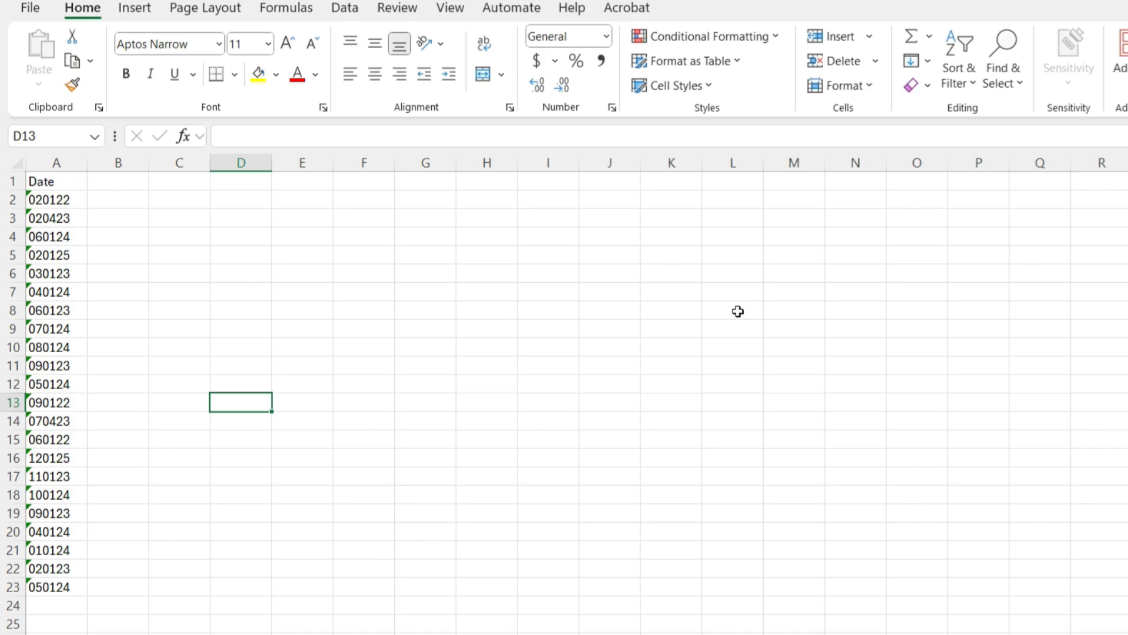
# Step: Copy the first date code 020122 from cell A2
pyautogui.rightClick(64, 201)
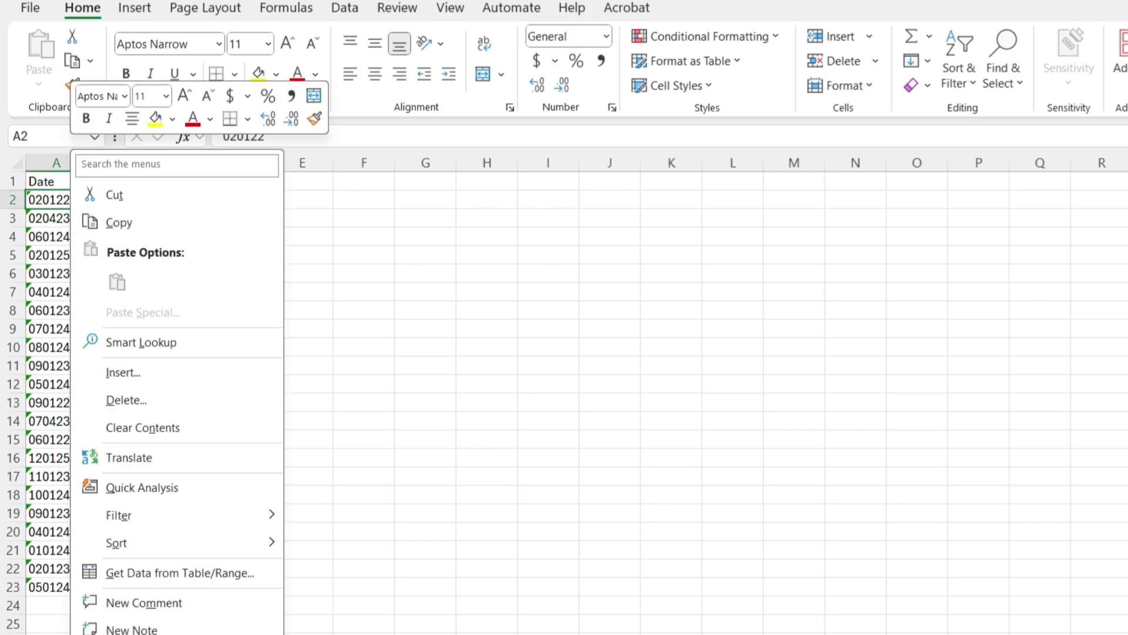
pyautogui.click(119, 223)
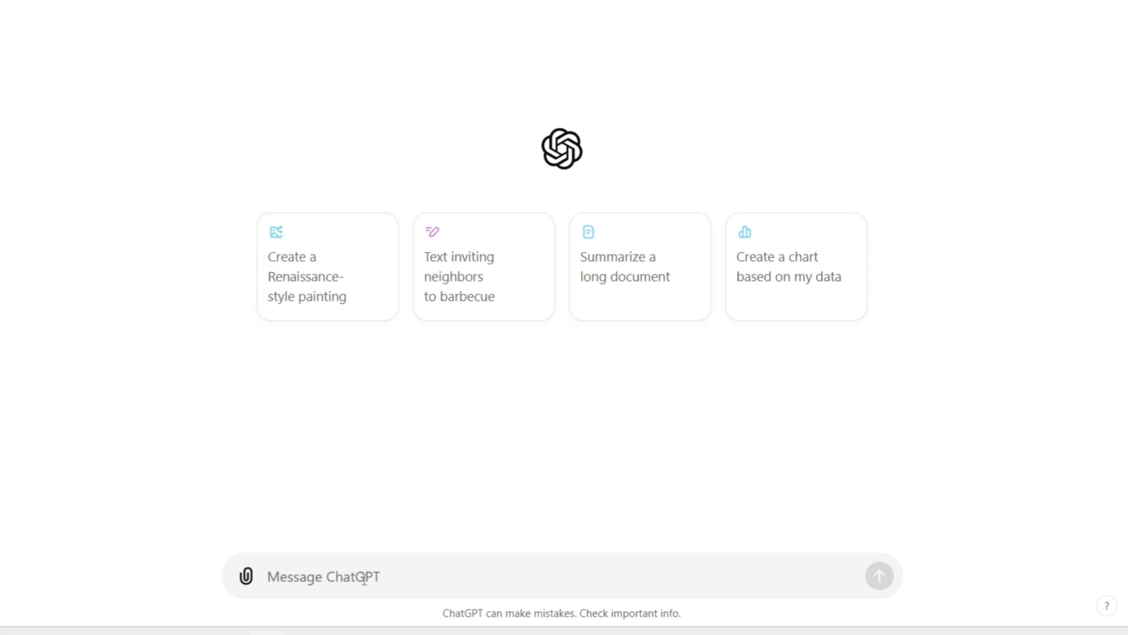
pyautogui.write('how to convert')
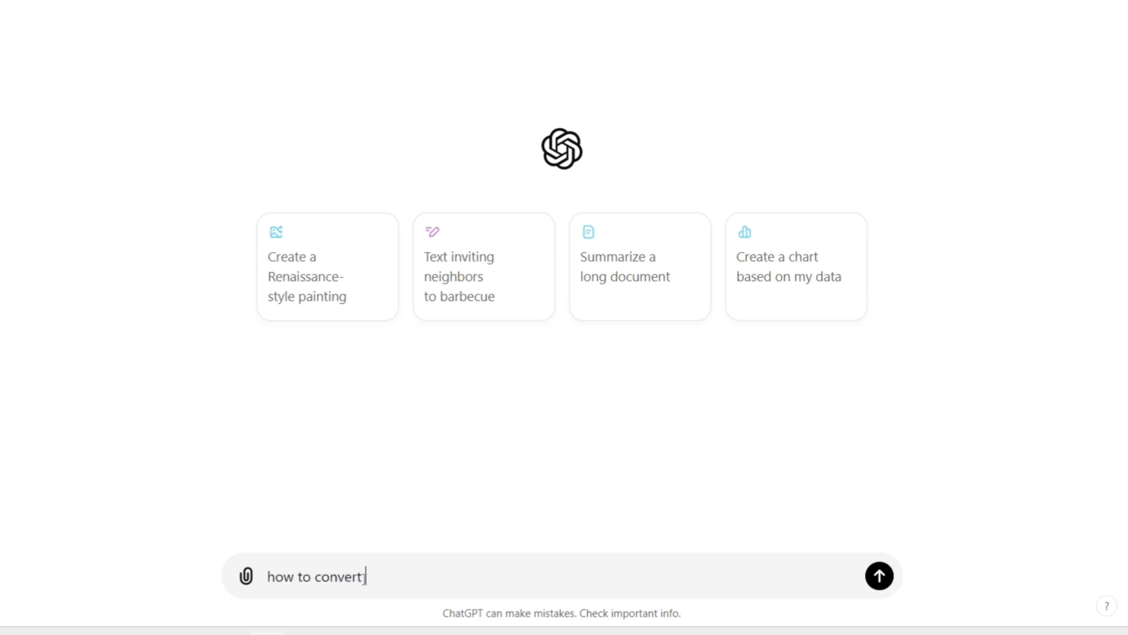
# Step: Send ChatGPT the question on converting 020122 to a date, without the image attachment
pyautogui.write('020122')
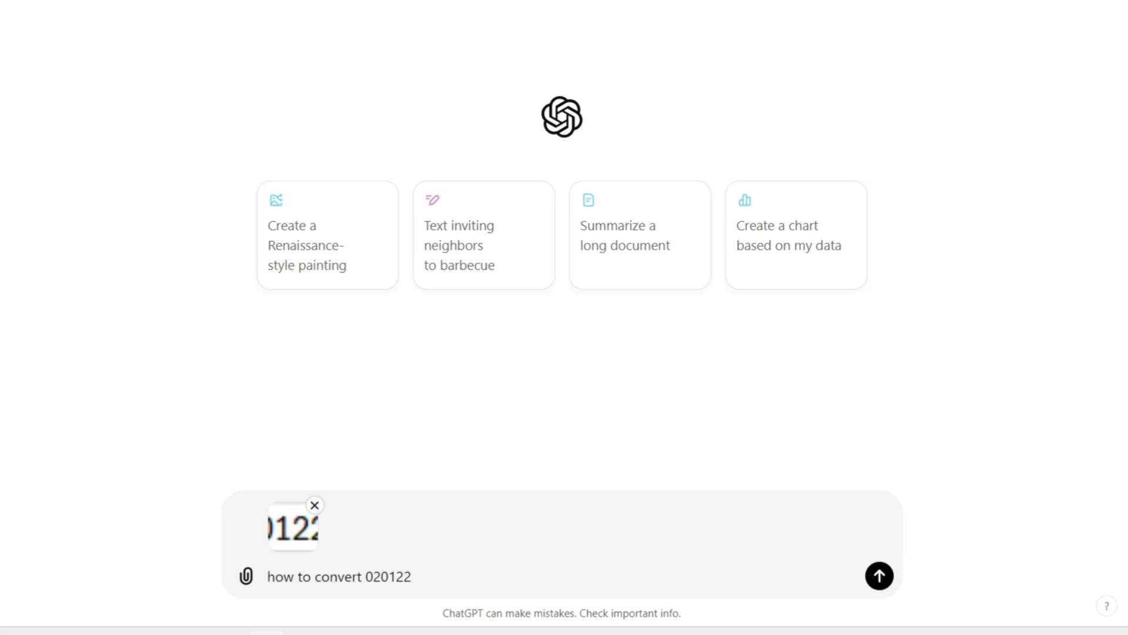
pyautogui.click(315, 505)
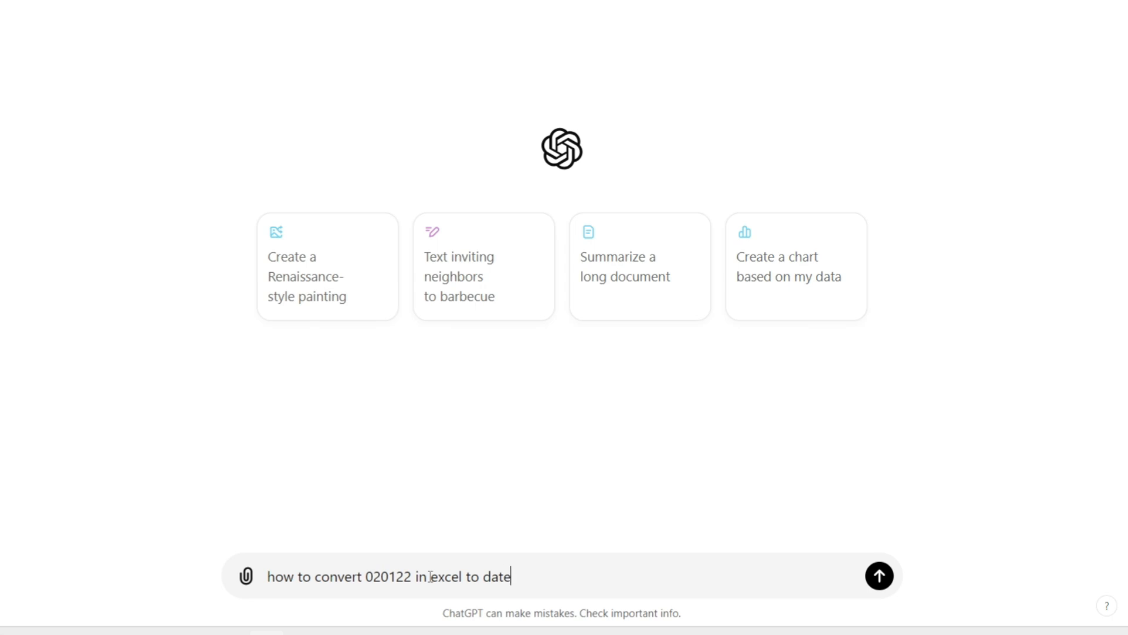
pyautogui.press('Return')
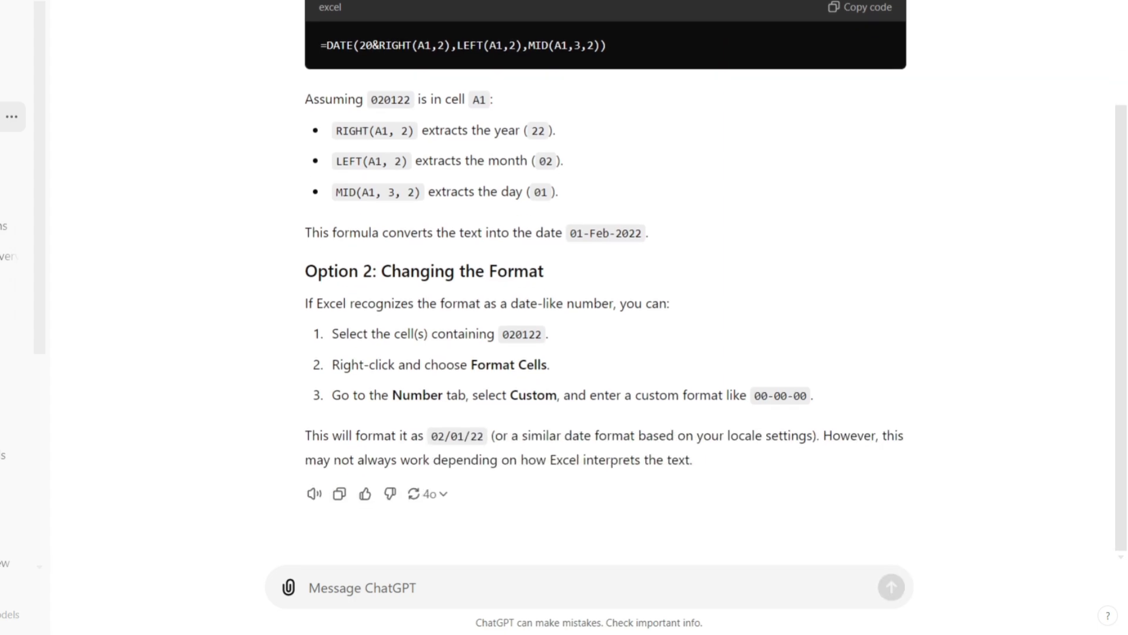
pyautogui.scroll(5, 605, 309)
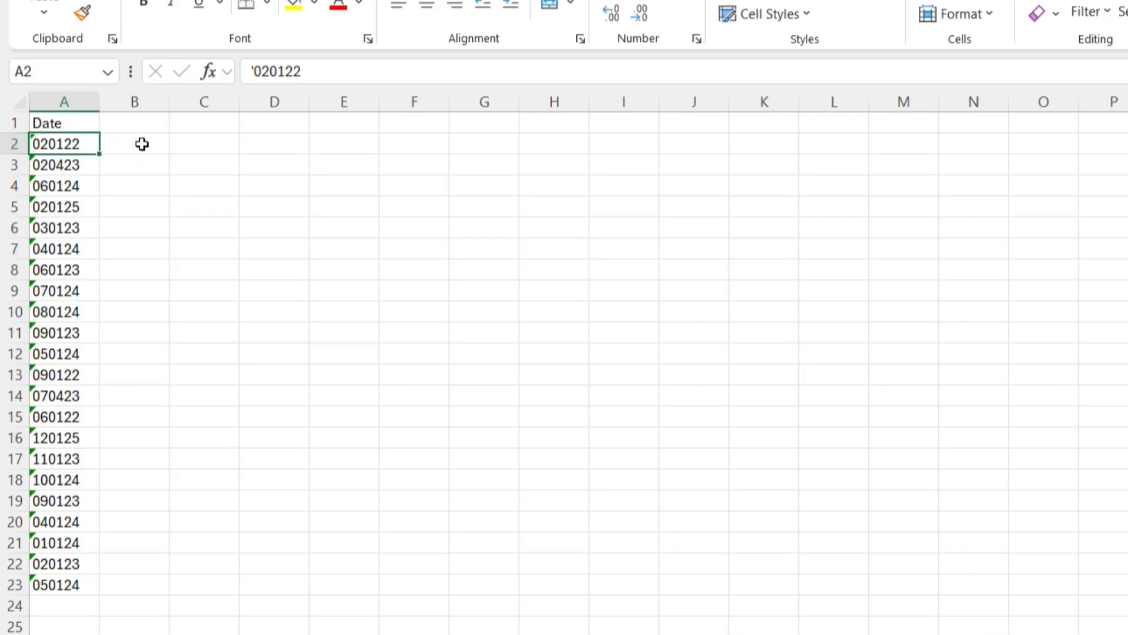
# Step: Paste ChatGPT's DATE formula into B2 with its RIGHT, LEFT and MID references pointed at A2
pyautogui.rightClick(141, 144)
pyautogui.click(196, 270)
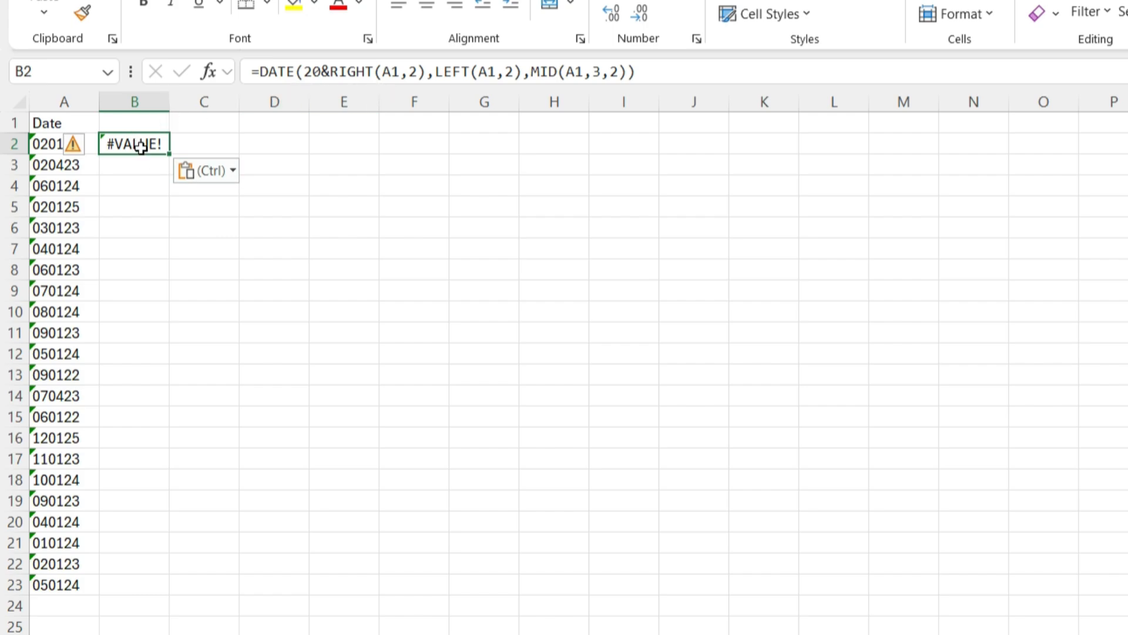
pyautogui.click(390, 72)
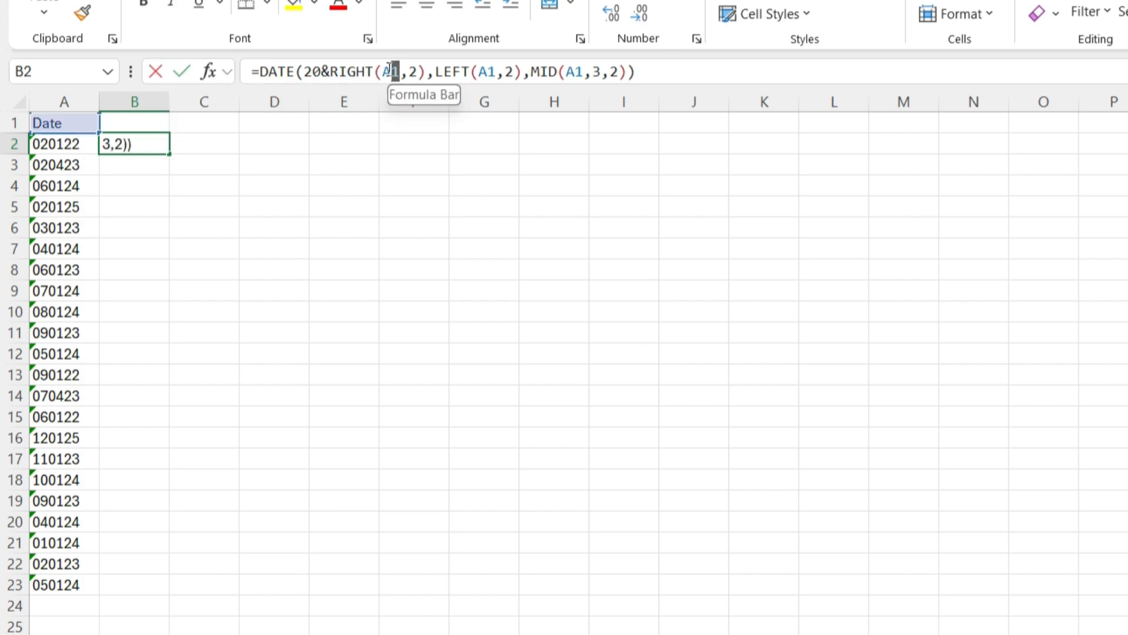
pyautogui.press('BackSpace')
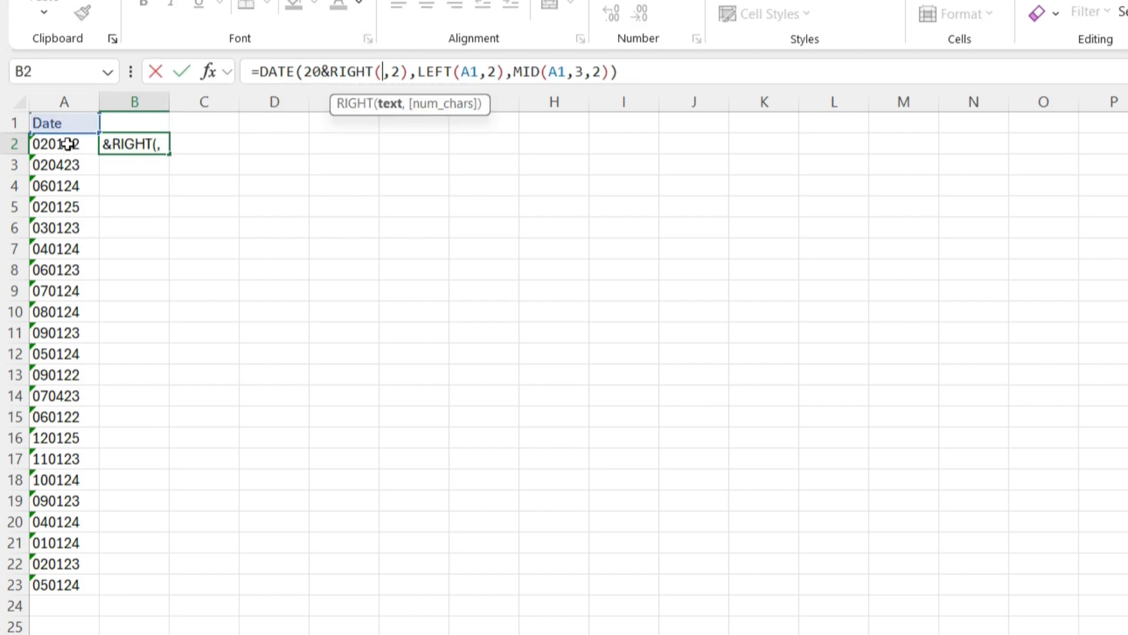
pyautogui.click(68, 144)
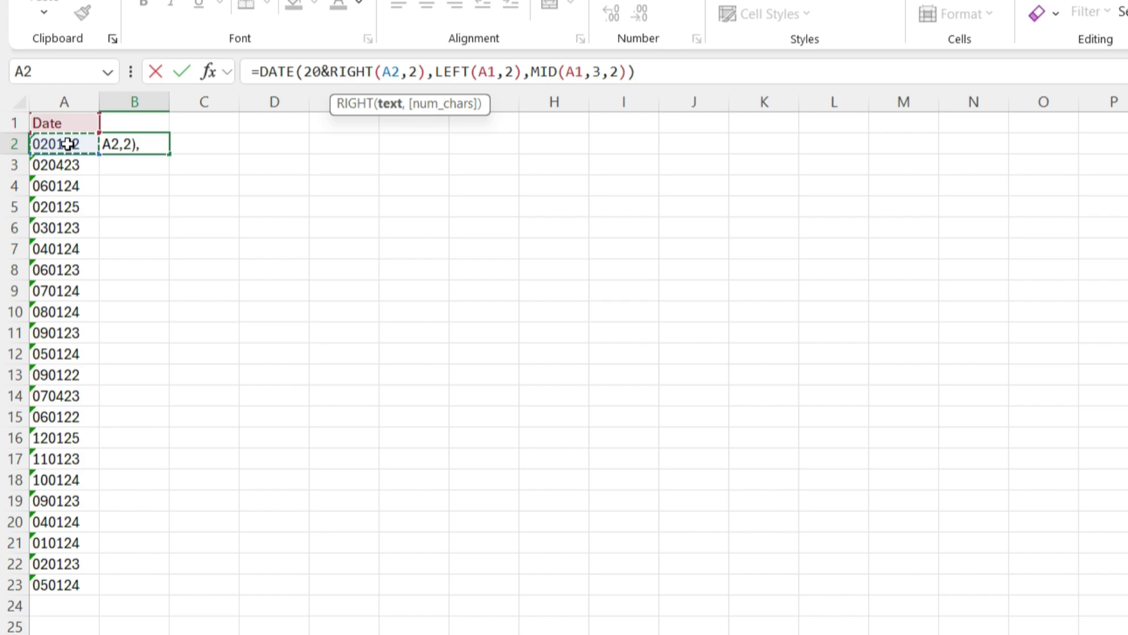
pyautogui.doubleClick(487, 71)
pyautogui.write('A2')
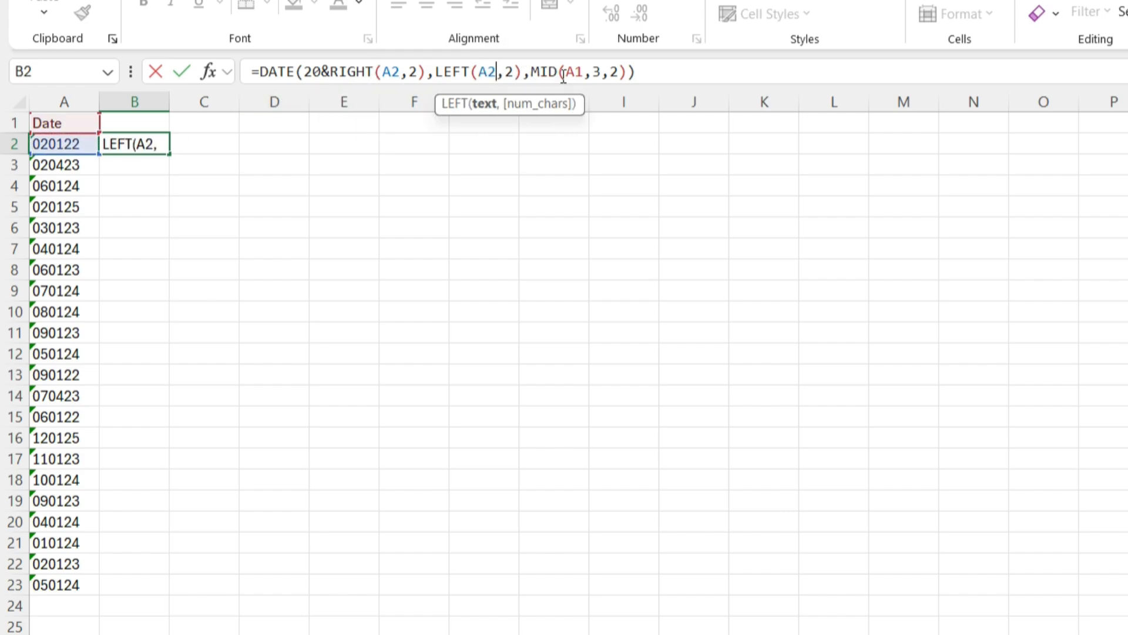
pyautogui.click(584, 70)
pyautogui.press('BackSpace')
pyautogui.write('2')
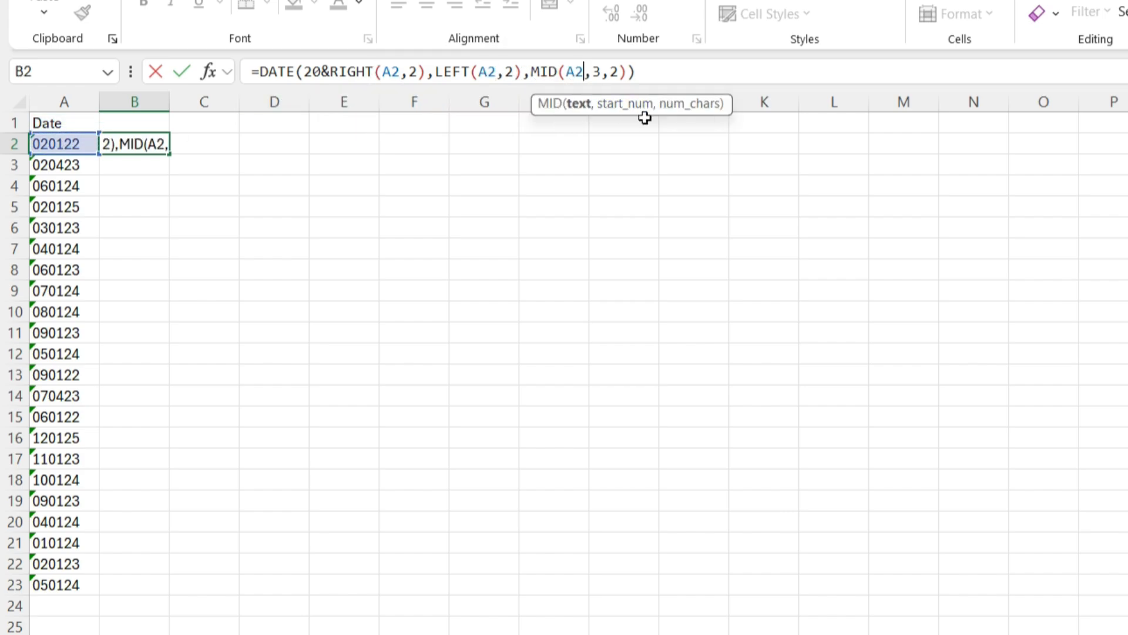
pyautogui.press('Return')
# Step: Fill the date formula down to B23 and autofit column B
pyautogui.click(152, 145)
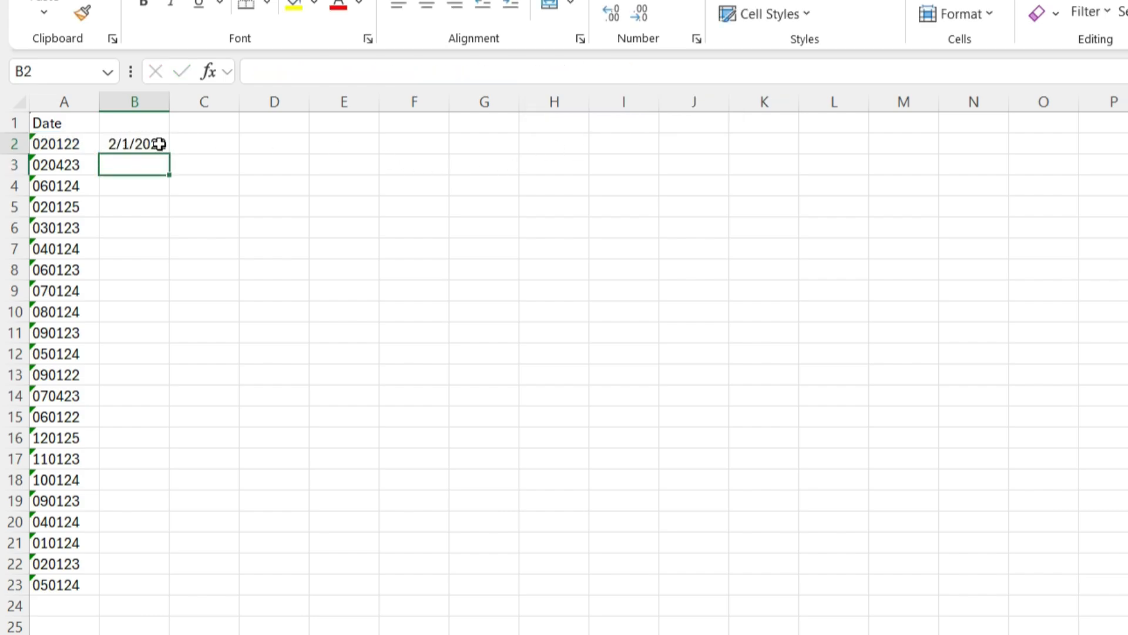
pyautogui.moveTo(170, 157); pyautogui.dragTo(183, 591)
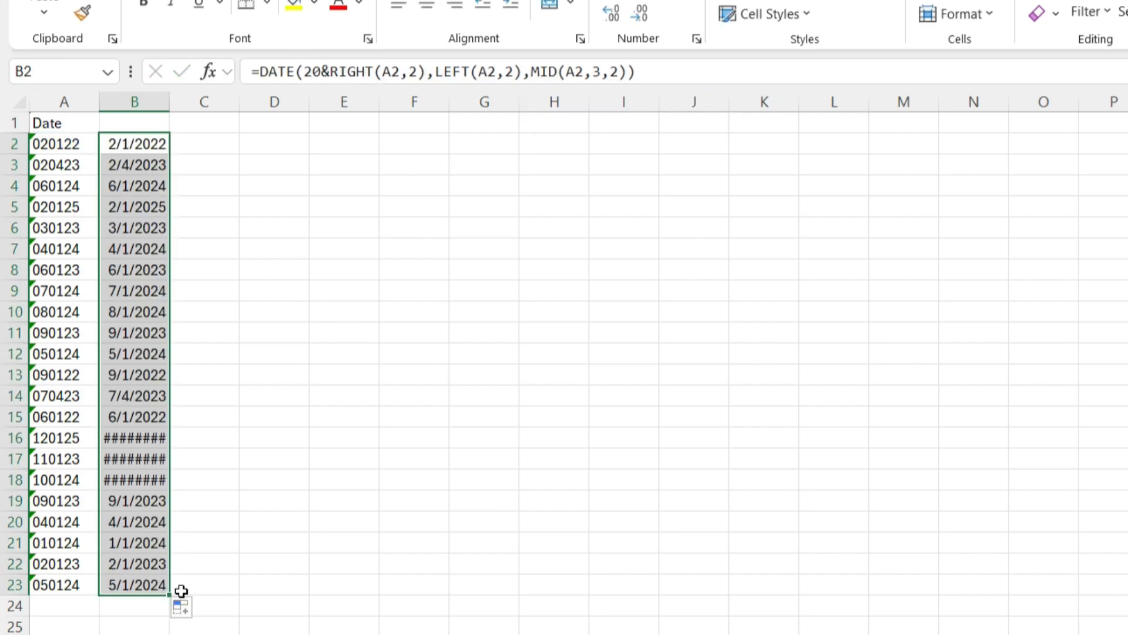
pyautogui.doubleClick(171, 104)
pyautogui.click(278, 521)
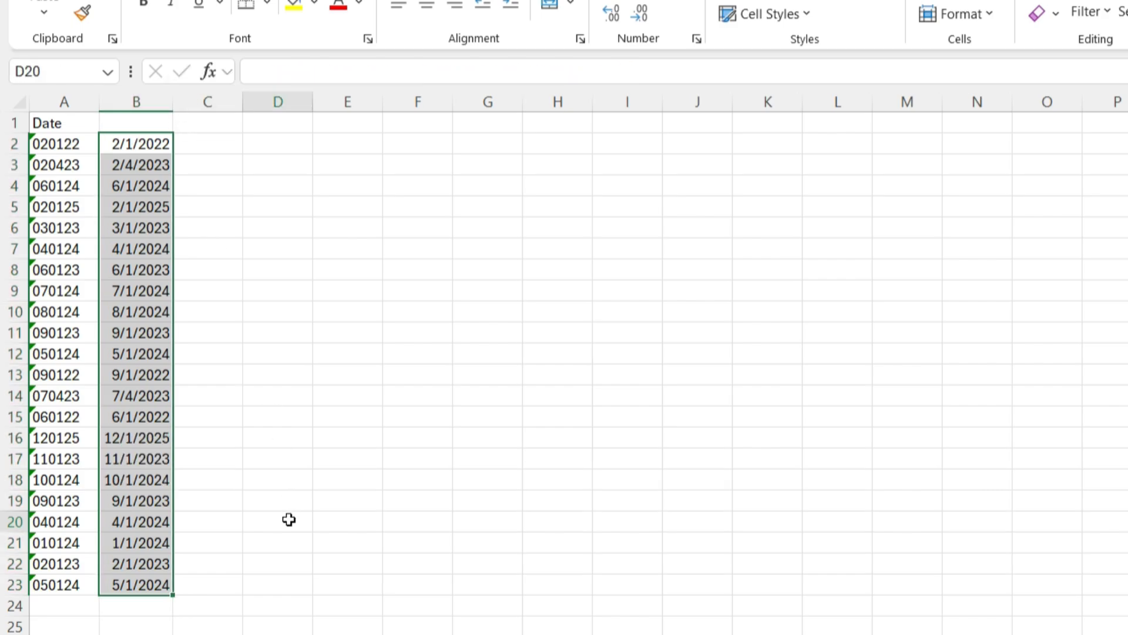
# Step: Add a centred, bold 'Real Date' header in B1
pyautogui.click(137, 125)
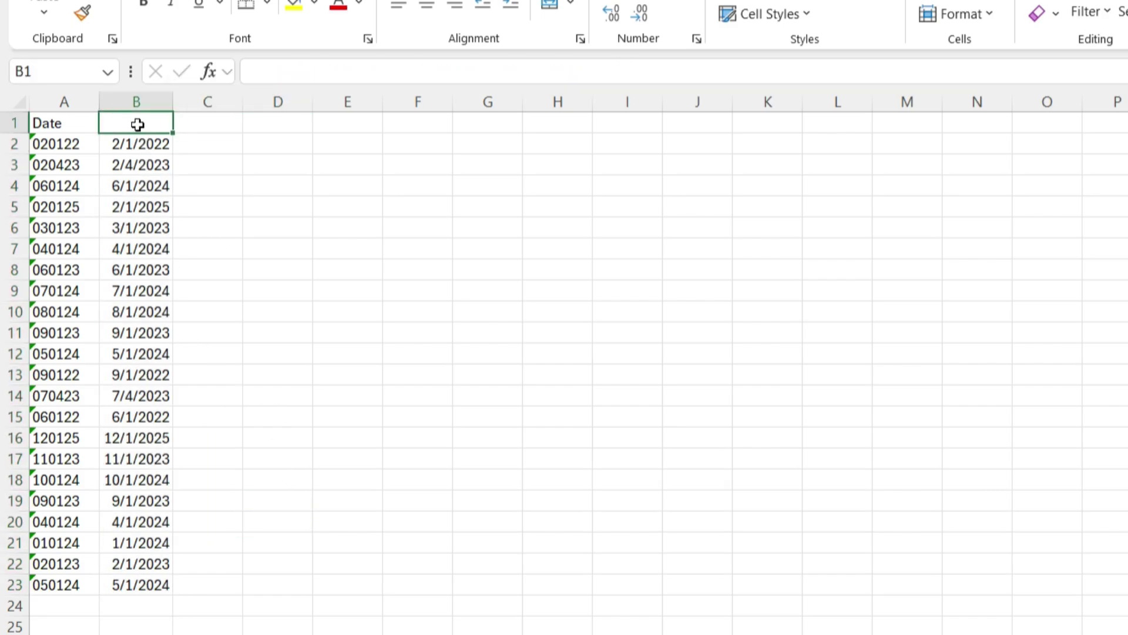
pyautogui.write('Real A')
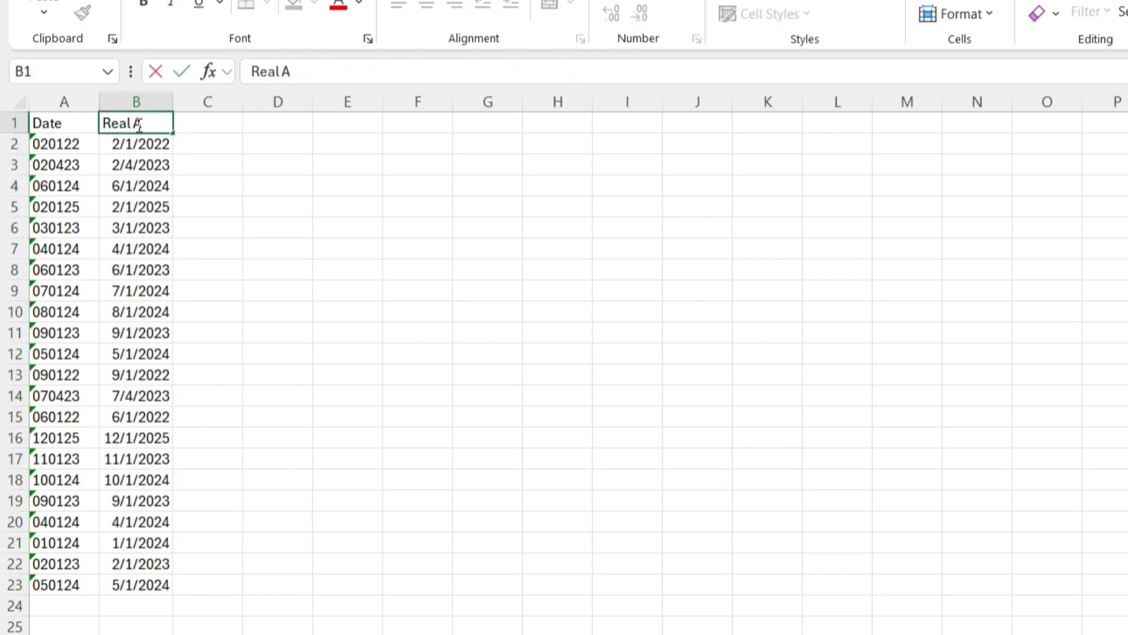
pyautogui.write('e')
pyautogui.press('Return')
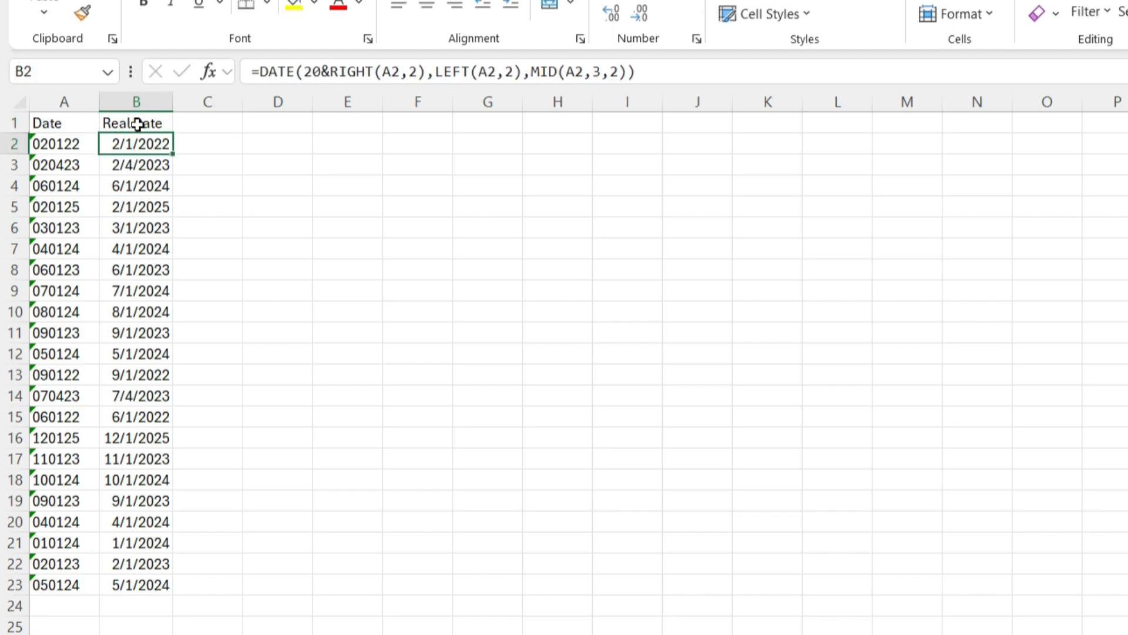
pyautogui.click(140, 124)
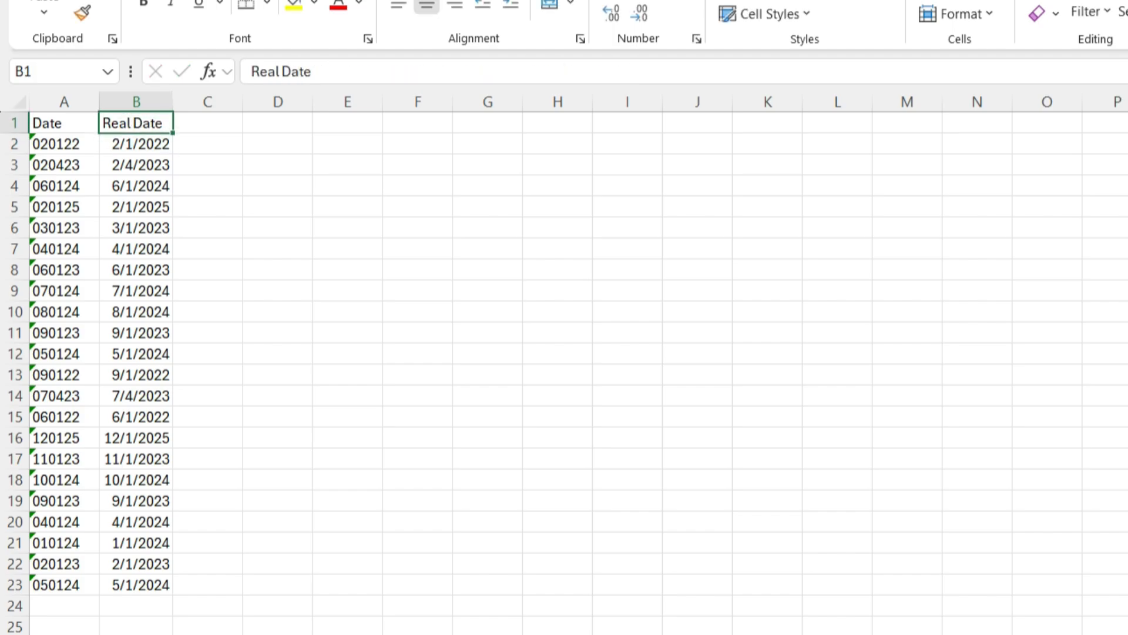
pyautogui.click(427, 7)
pyautogui.hotkey('ctrl', 'b')
pyautogui.click(320, 270)
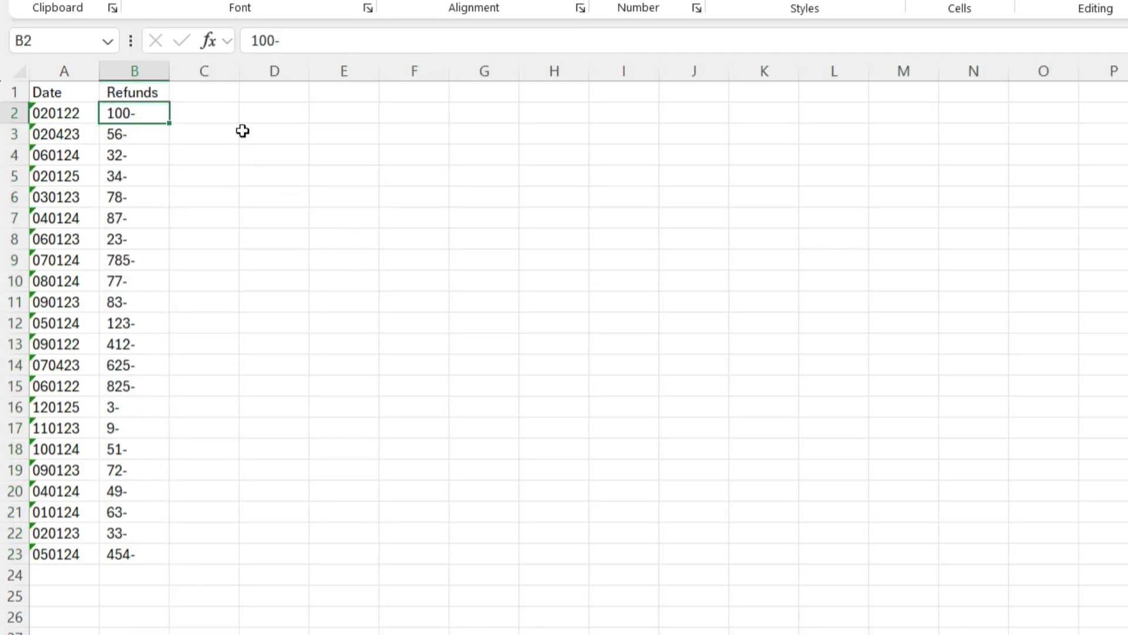
# Step: Paste the DATE formula into D2 with its year, month and day parts reading the column A code
pyautogui.rightClick(243, 115)
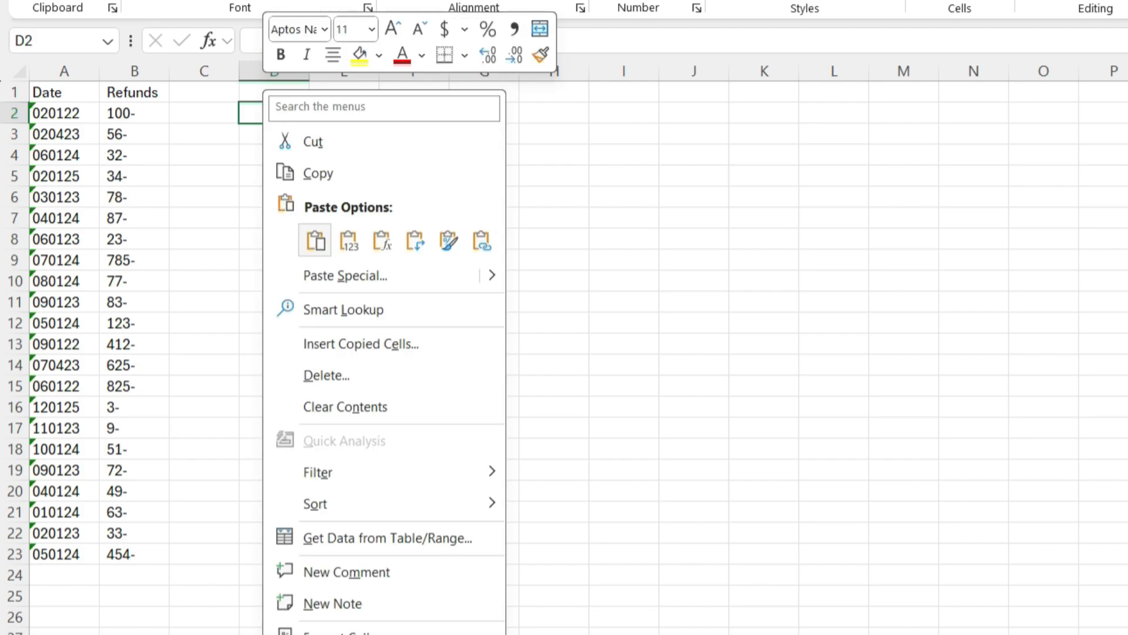
pyautogui.click(315, 240)
pyautogui.doubleClick(269, 112)
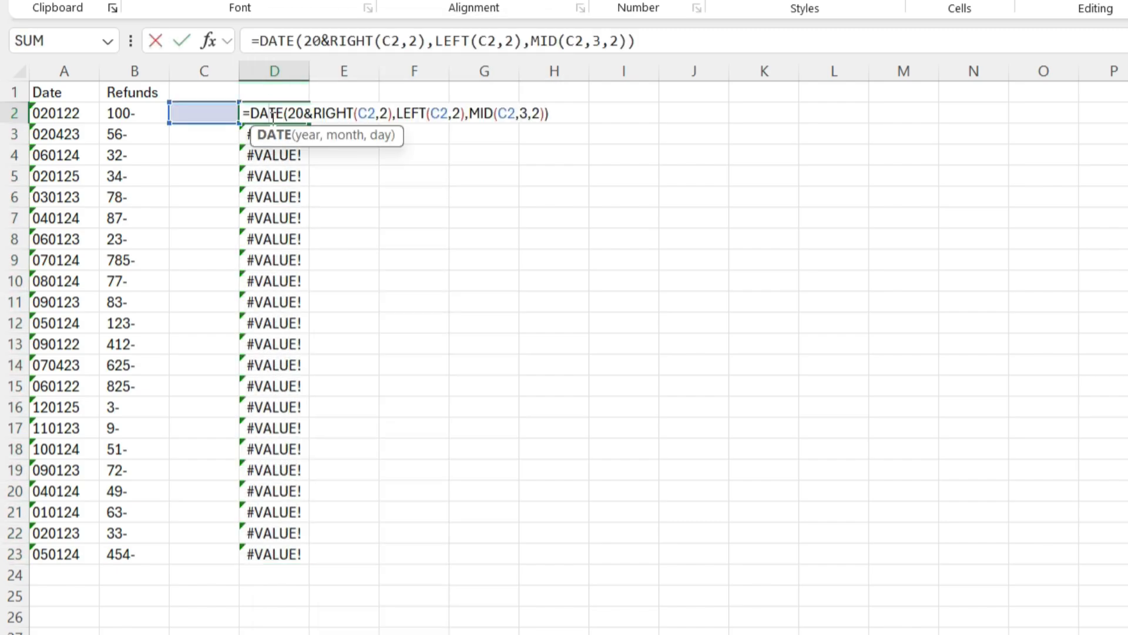
pyautogui.moveTo(211, 121); pyautogui.dragTo(64, 121)
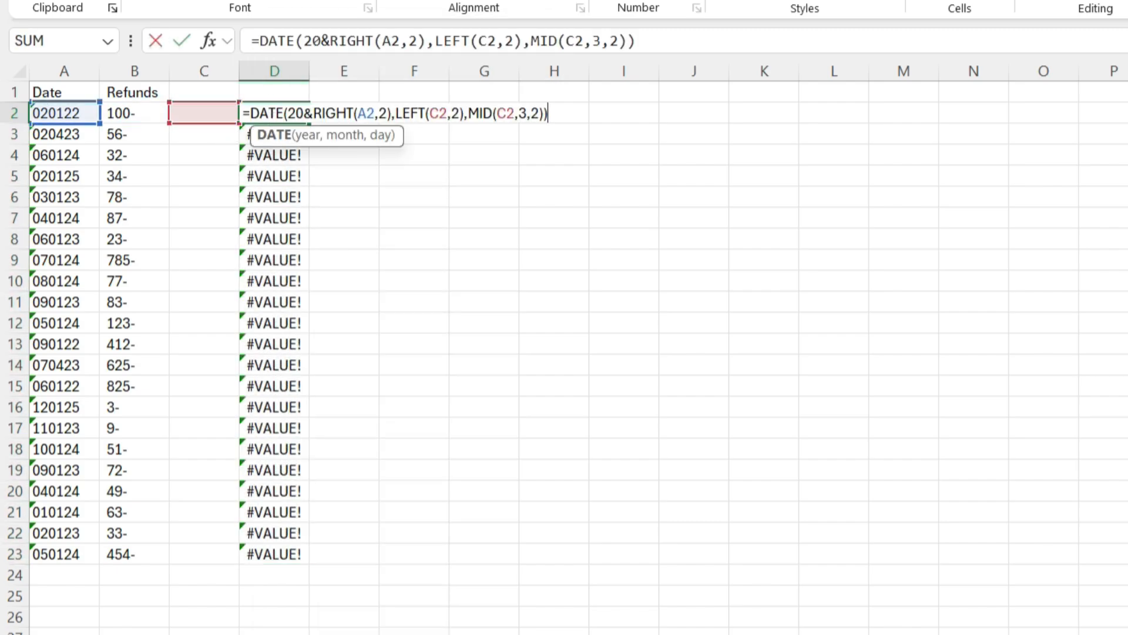
pyautogui.moveTo(203, 121); pyautogui.dragTo(63, 115)
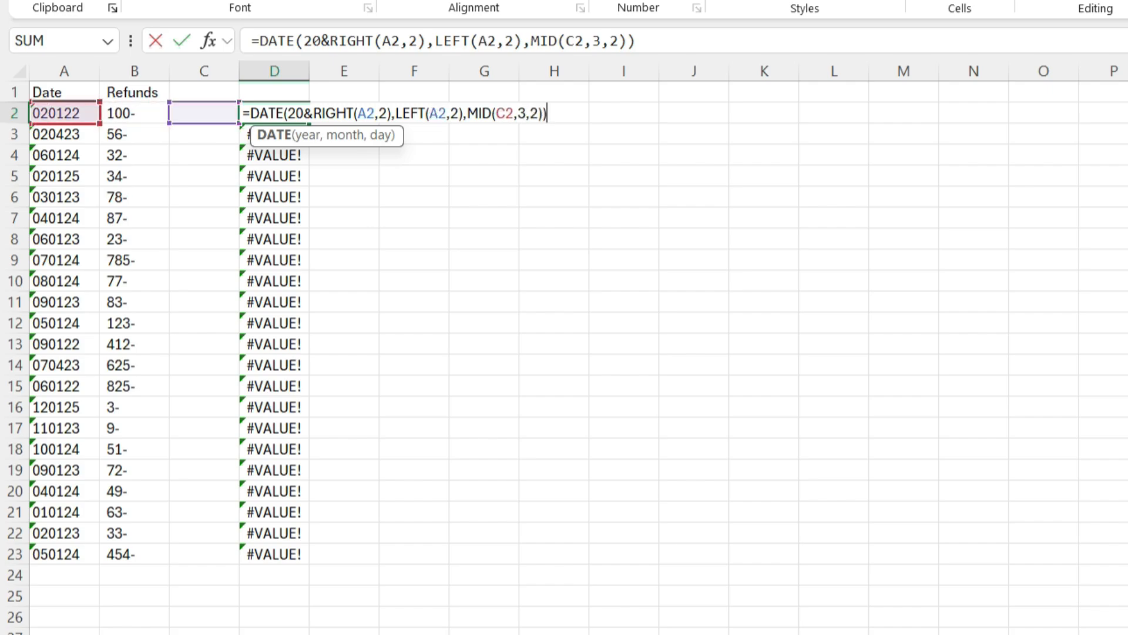
pyautogui.moveTo(203, 121); pyautogui.dragTo(56, 112)
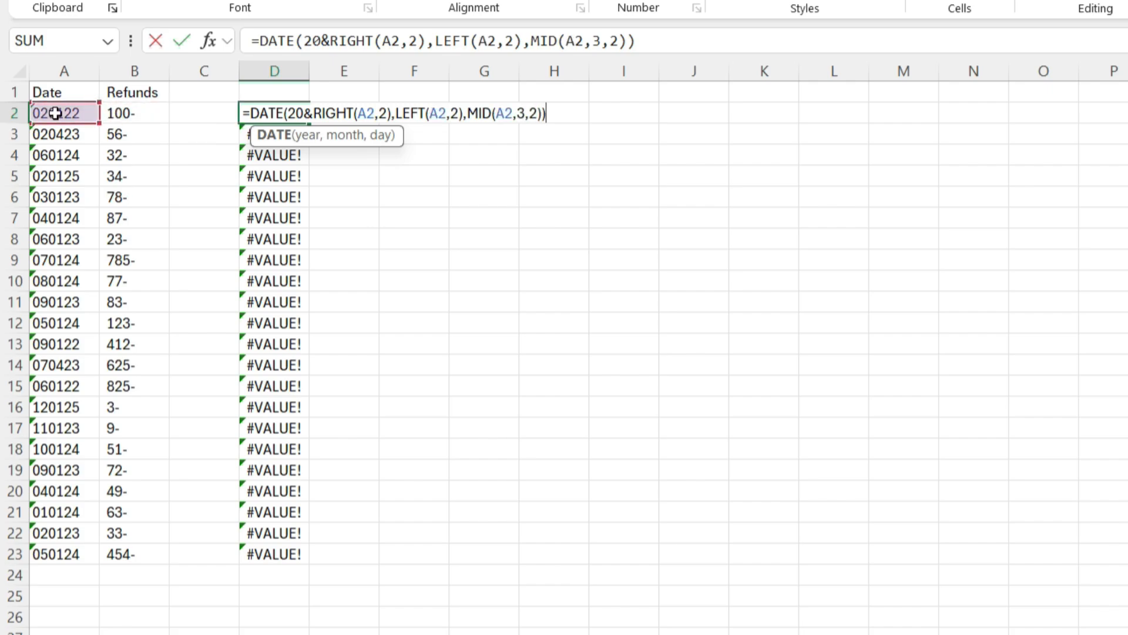
pyautogui.press('Return')
# Step: Fill the date formula down to D23 and autofit column D
pyautogui.click(274, 113)
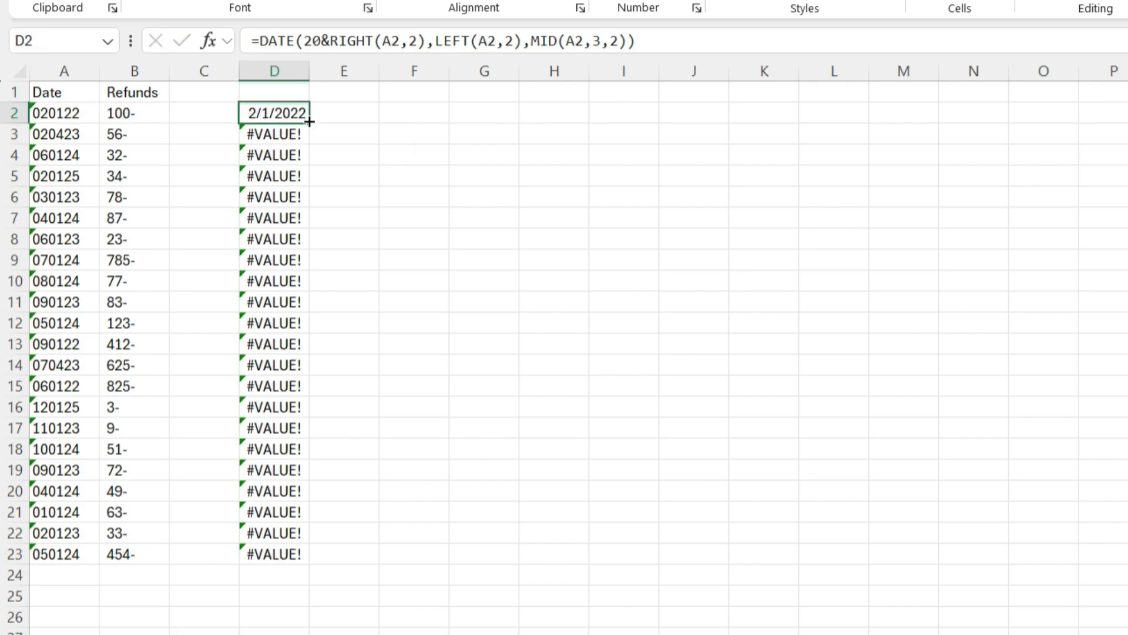
pyautogui.moveTo(310, 122); pyautogui.dragTo(310, 554)
pyautogui.click(415, 449)
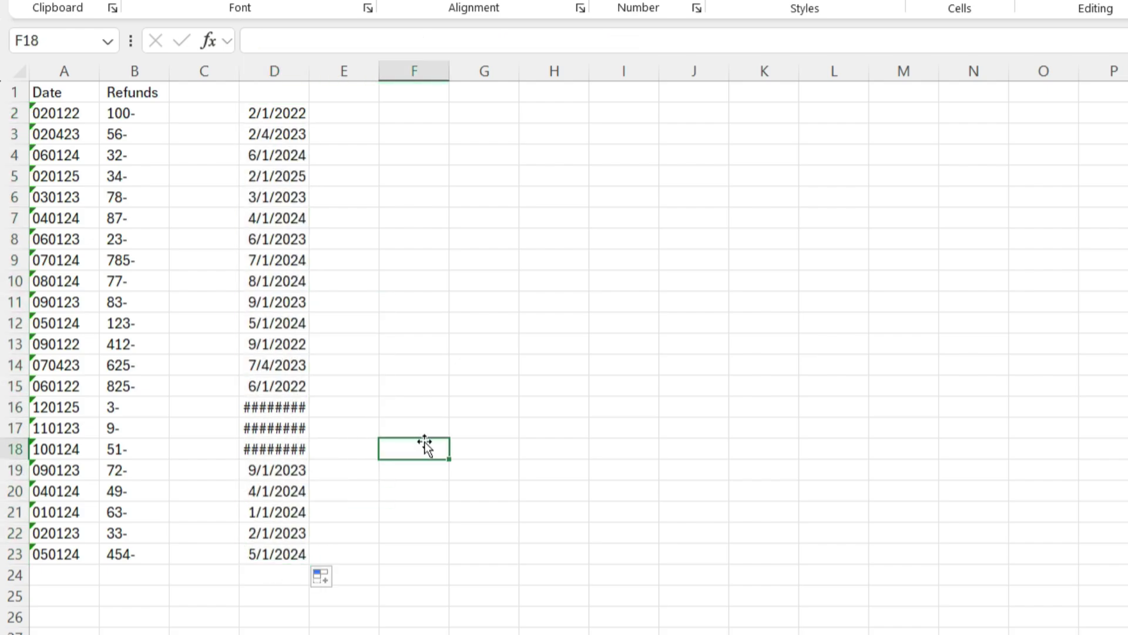
pyautogui.doubleClick(307, 71)
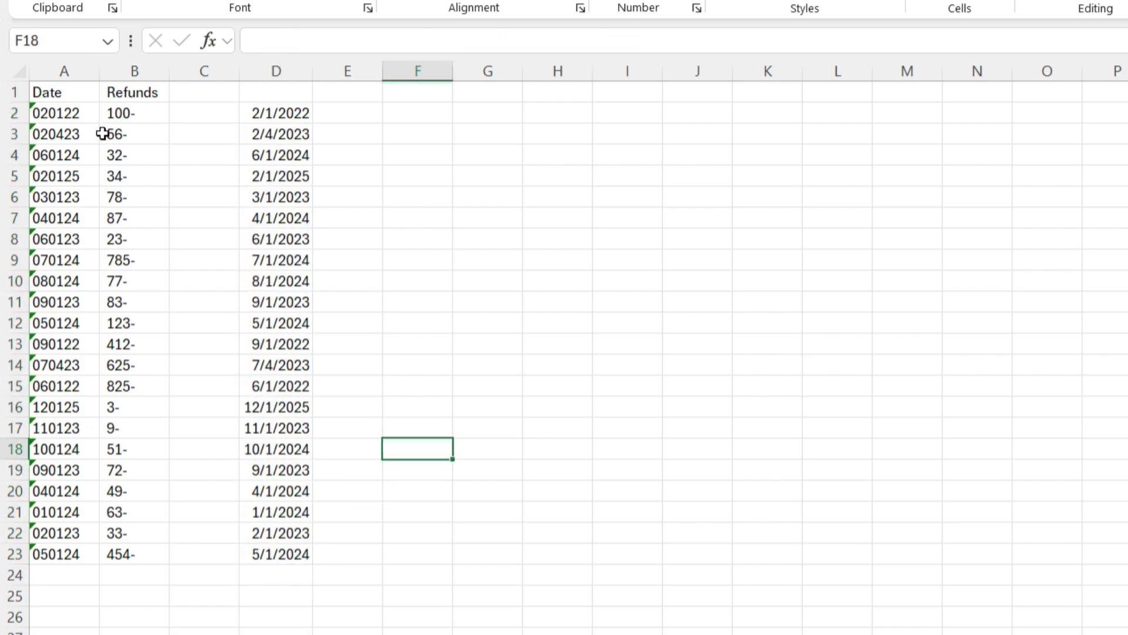
# Step: Add the headers 'Date' in D1 and 'Refund' in E1
pyautogui.click(119, 113)
pyautogui.click(301, 91)
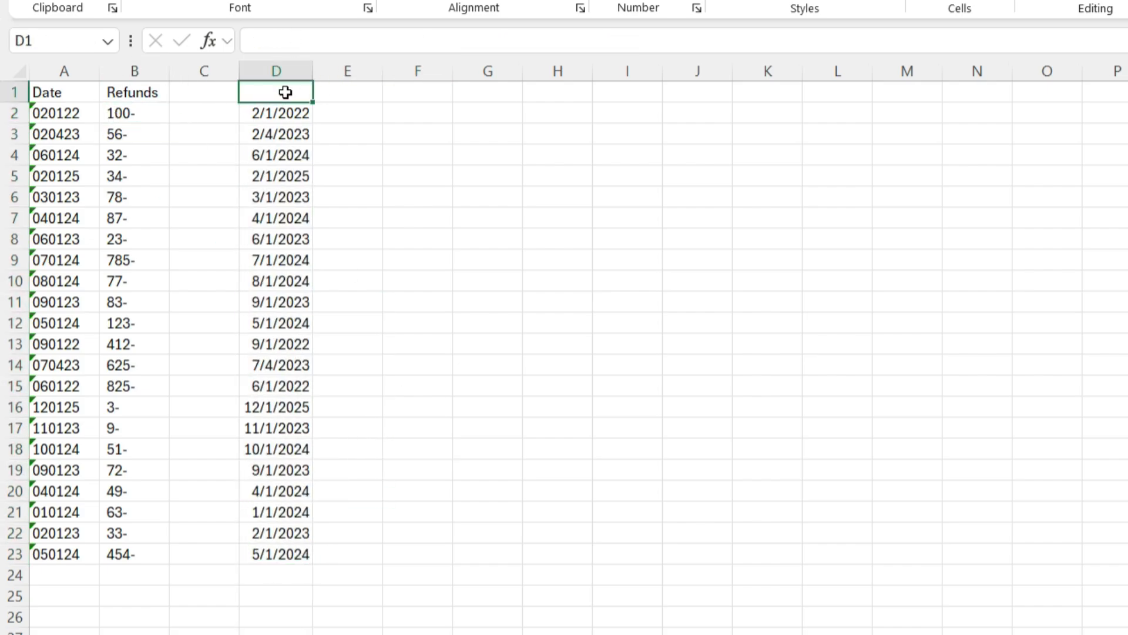
pyautogui.write('Date')
pyautogui.press('Tab')
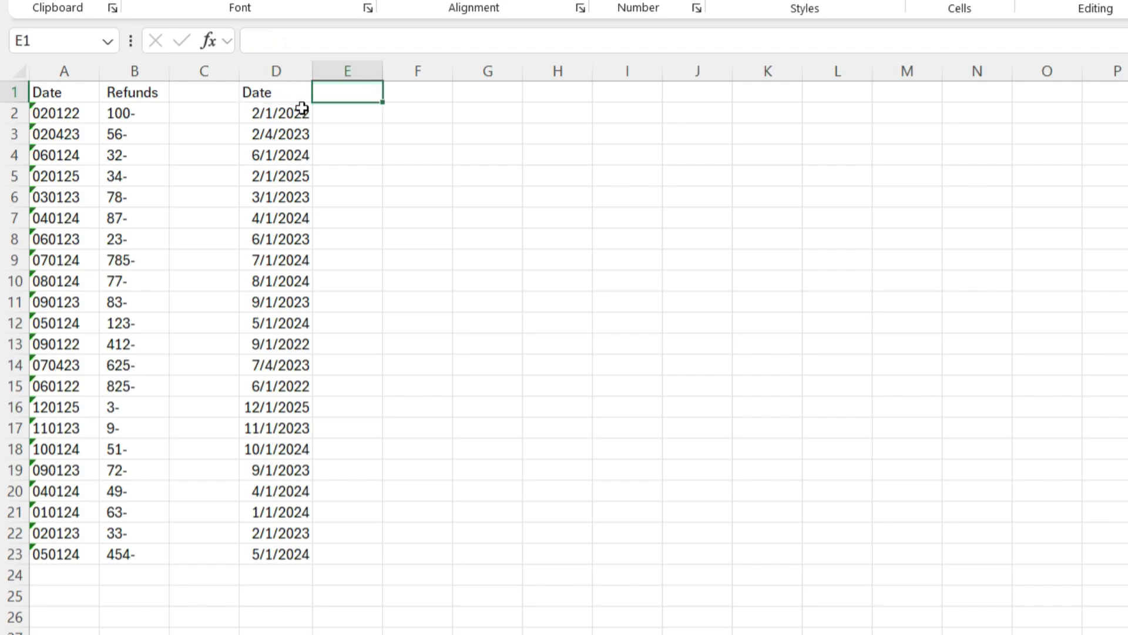
pyautogui.write('Refund')
pyautogui.click(302, 113)
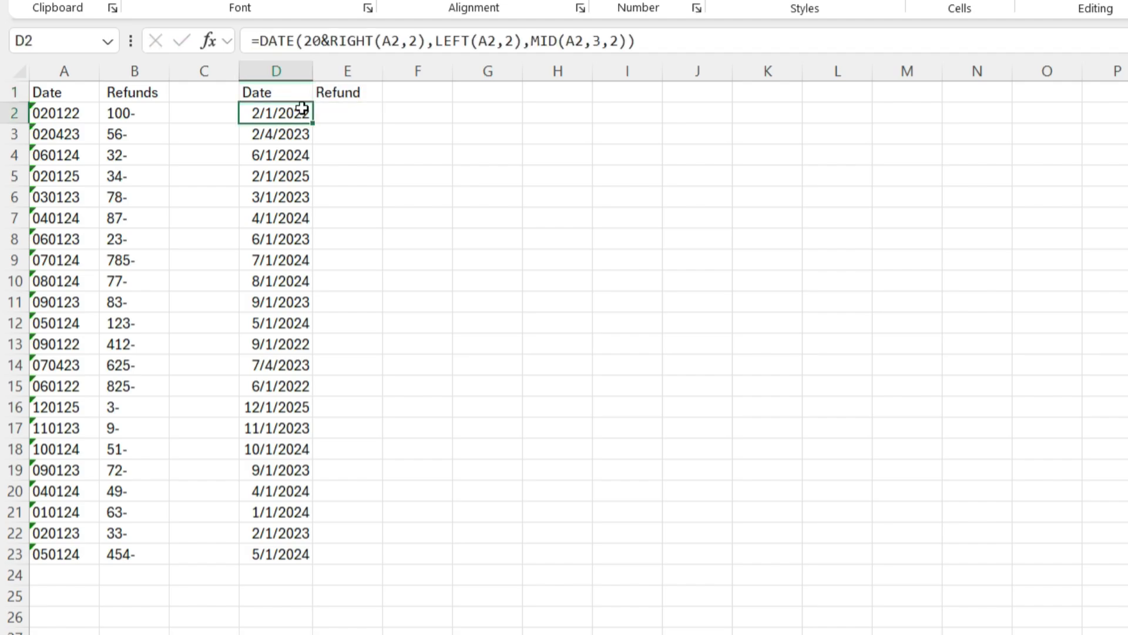
# Step: Ask ChatGPT how to make the refund value 100- negative and copy its first IF formula
pyautogui.click(134, 114)
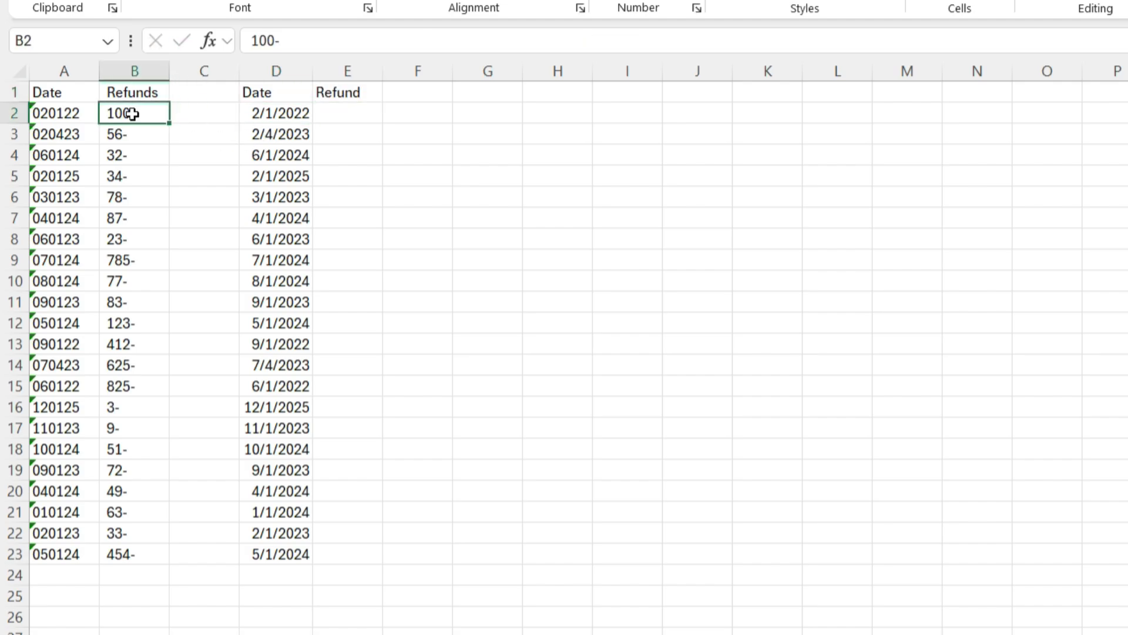
pyautogui.hotkey('ctrl', 'c')
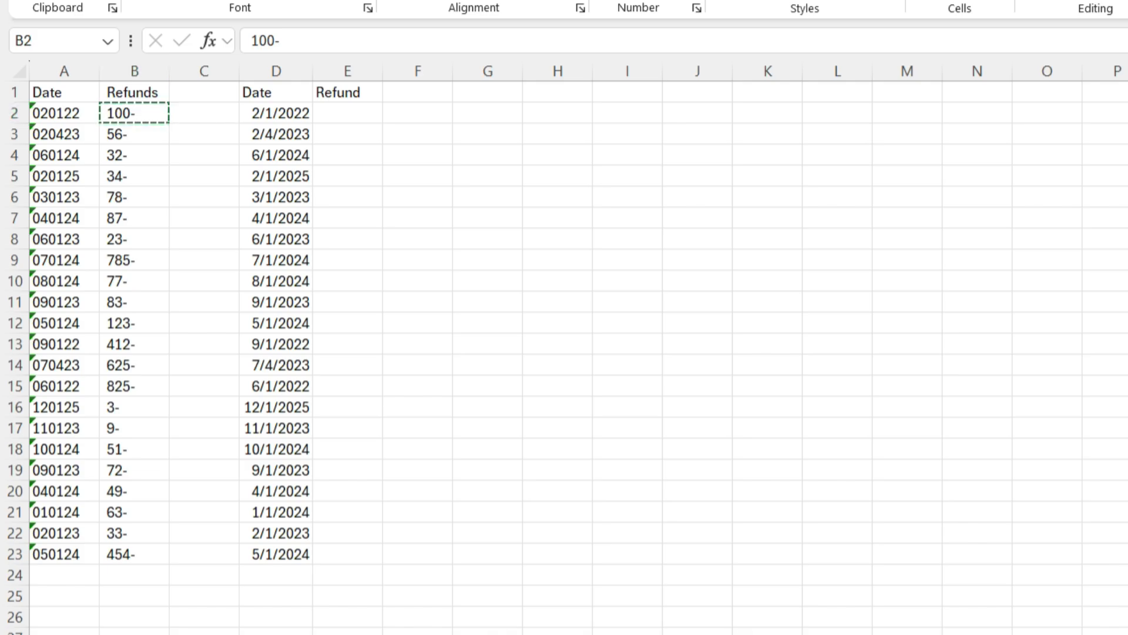
pyautogui.hotkey('alt', 'Tab')
pyautogui.click(319, 588)
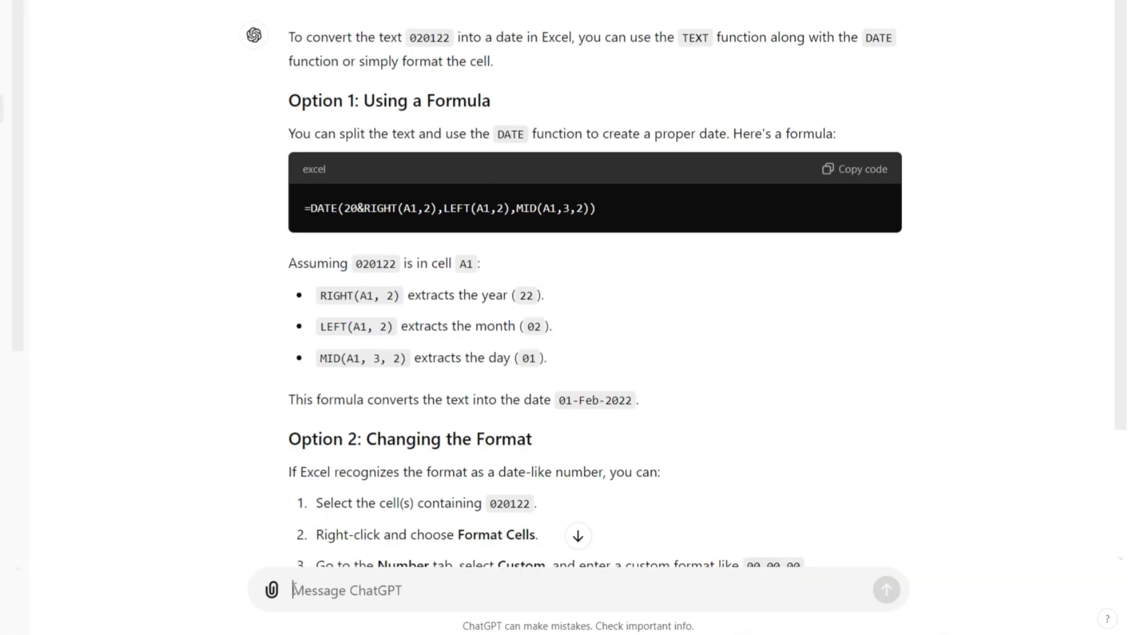
pyautogui.write('how ')
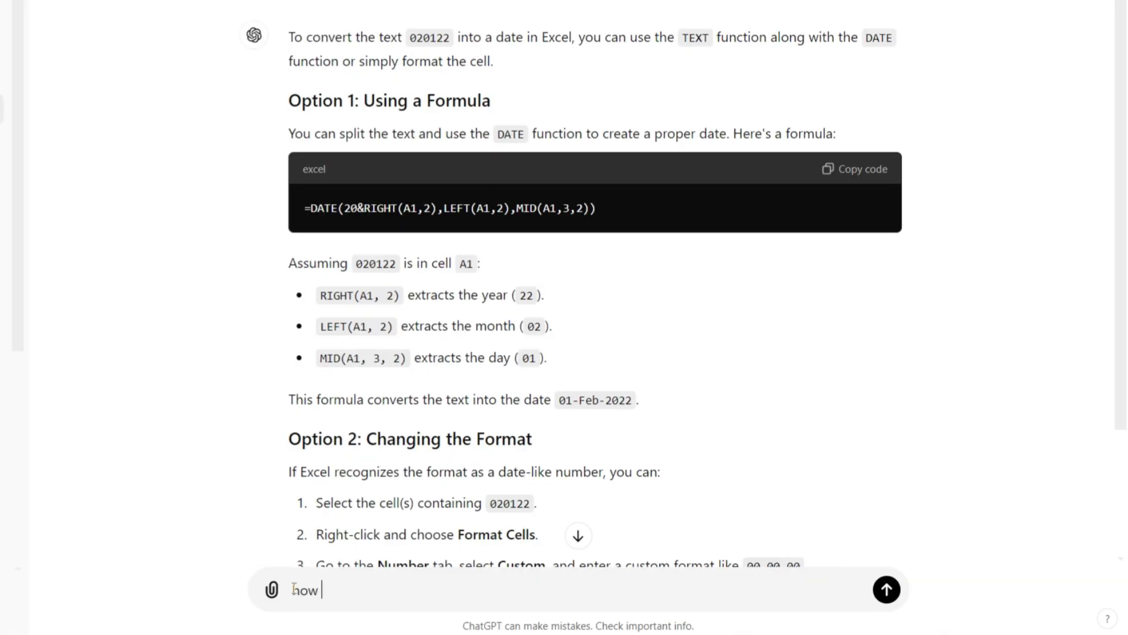
pyautogui.write('do you conver')
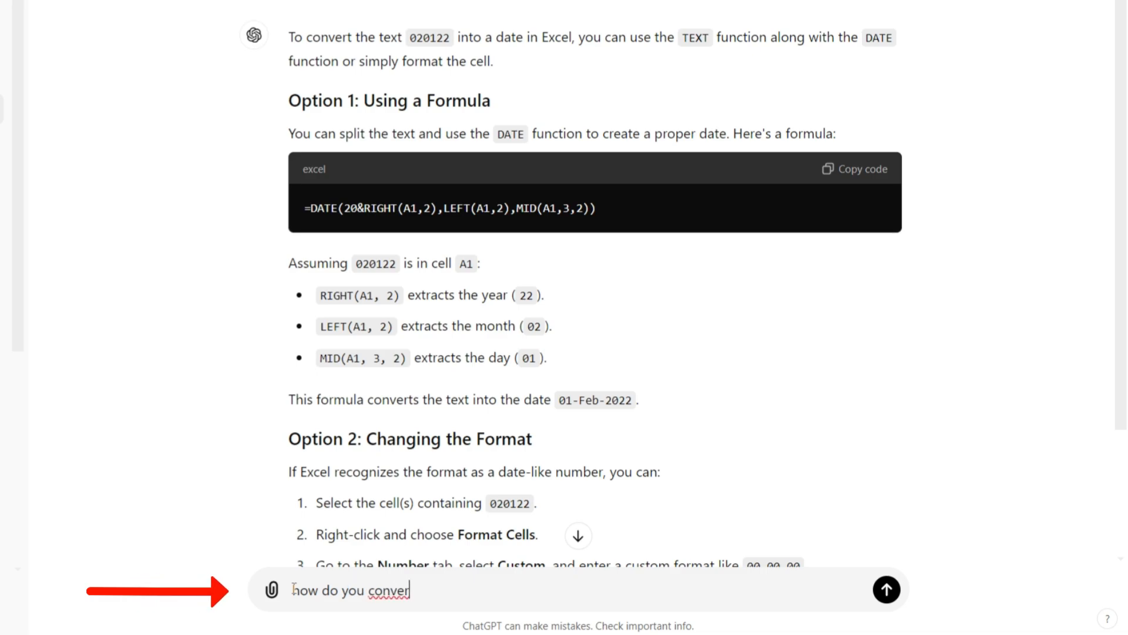
pyautogui.write('t  100- to a negat')
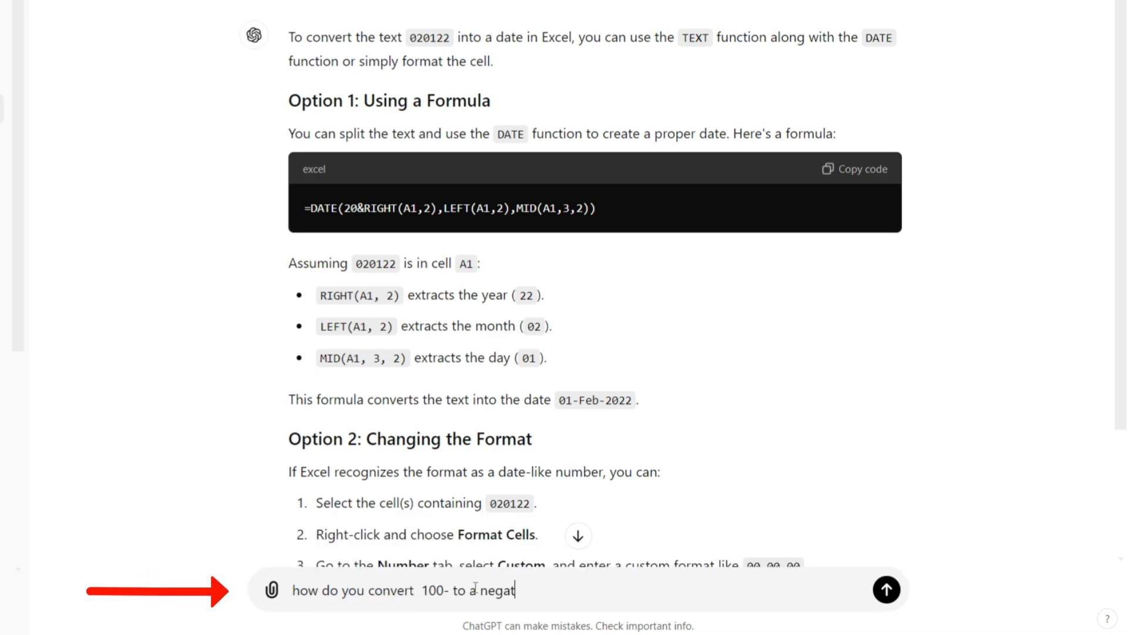
pyautogui.write('ive number in excel')
pyautogui.press('Return')
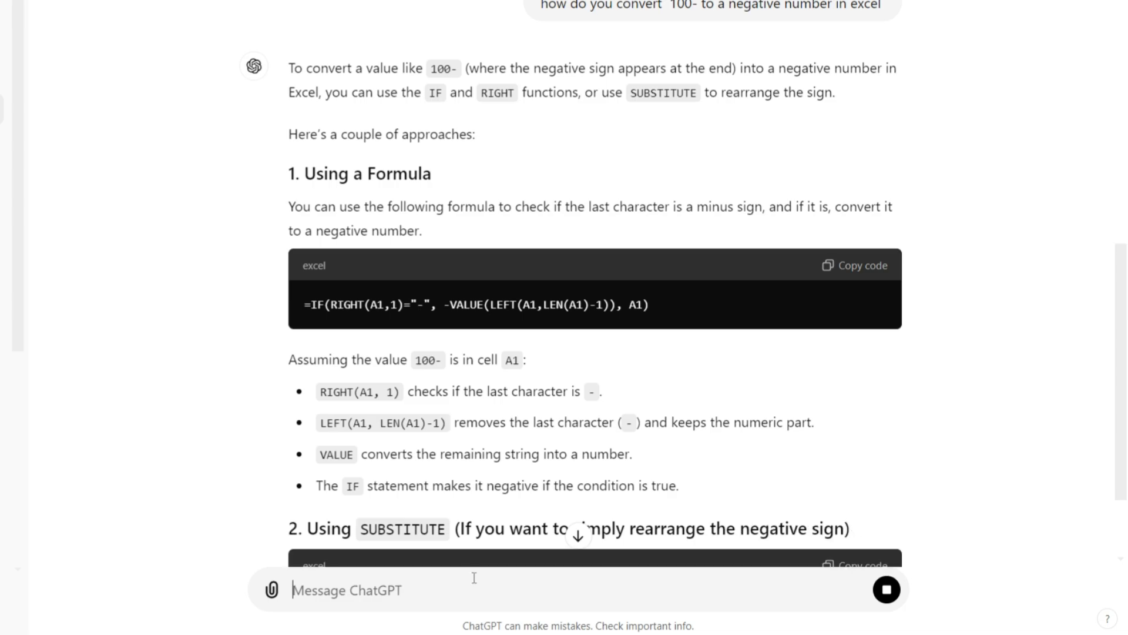
pyautogui.scroll(-2, 474, 529)
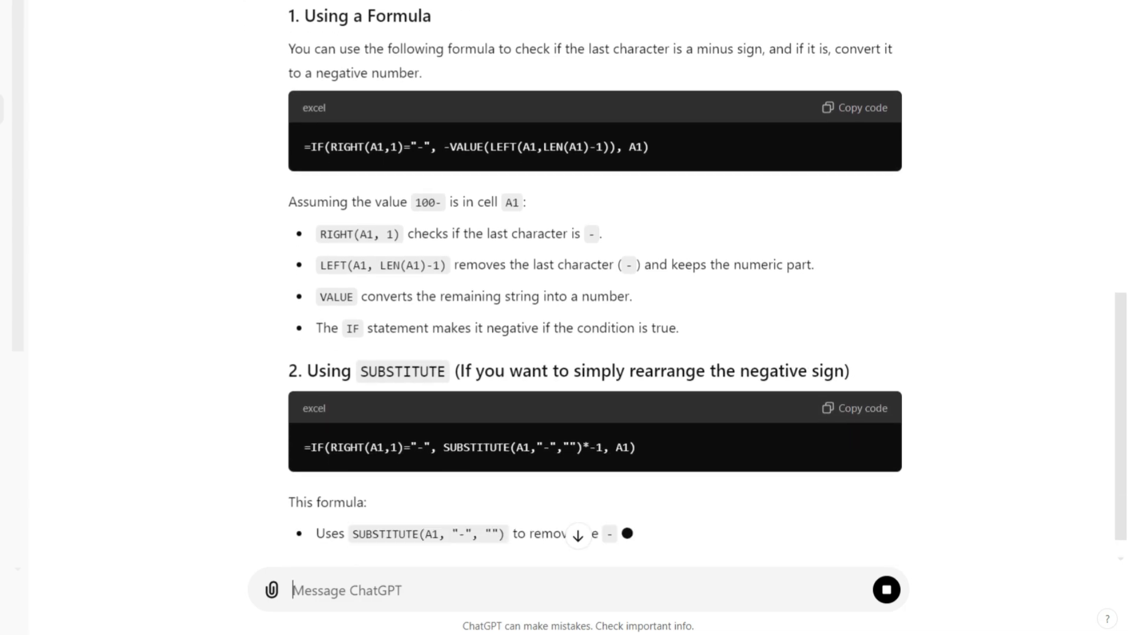
pyautogui.scroll(-1, 474, 529)
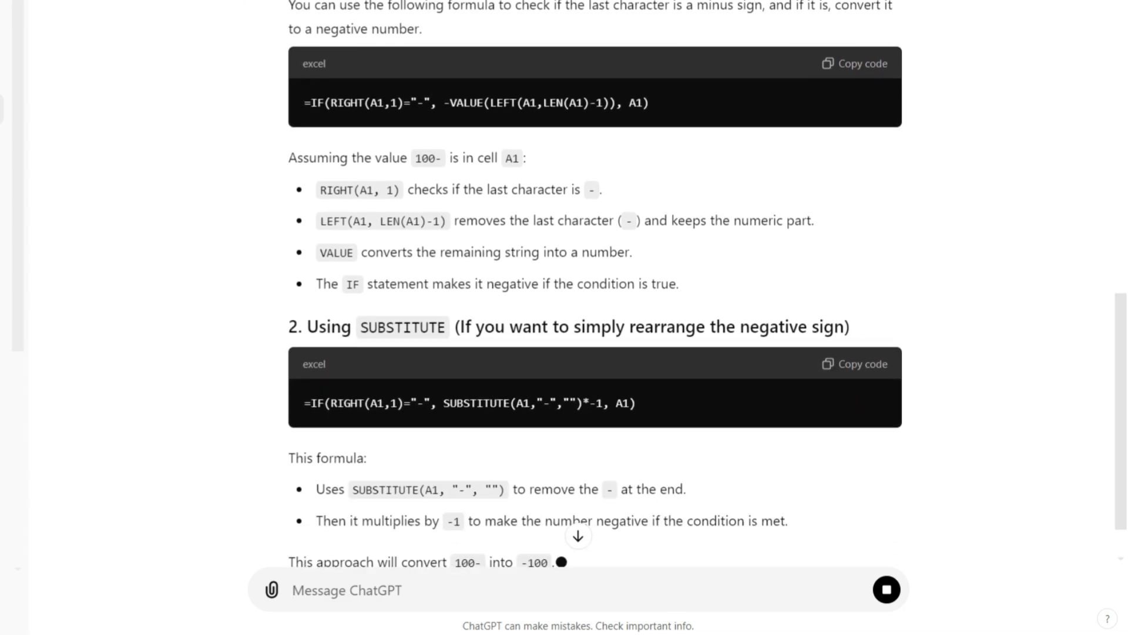
pyautogui.scroll(2, 586, 520)
pyautogui.scroll(1, 586, 521)
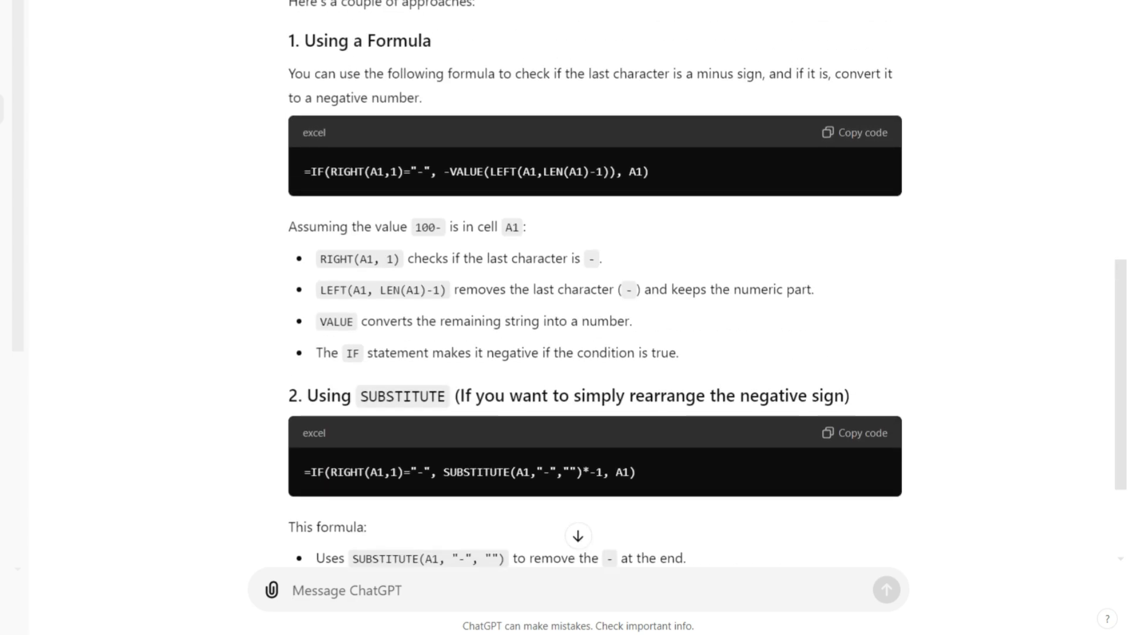
pyautogui.click(856, 133)
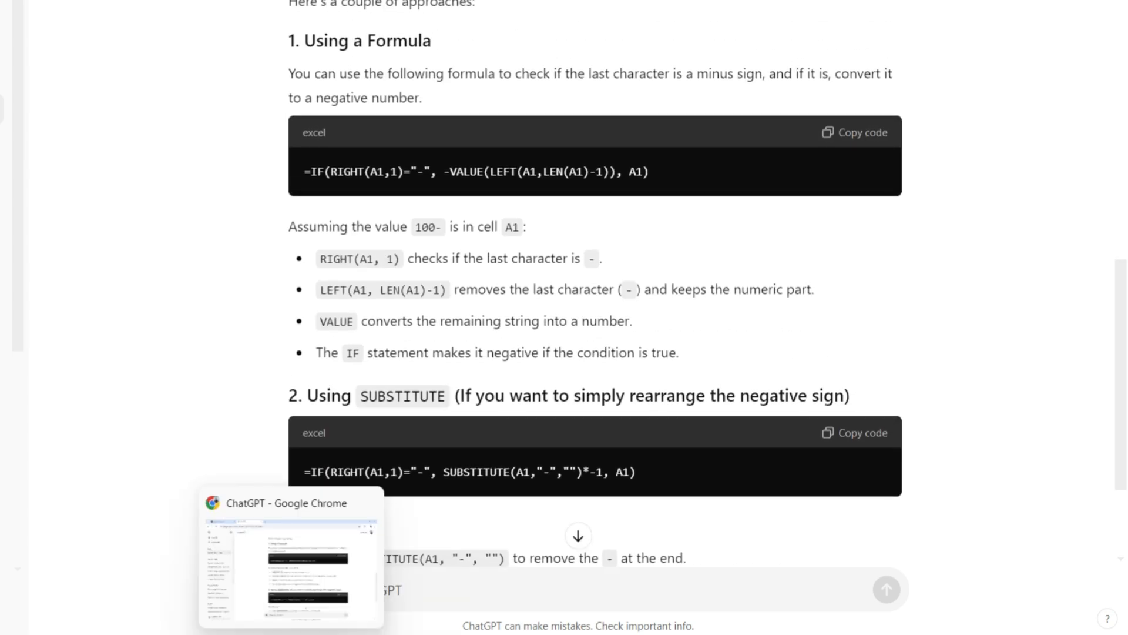
pyautogui.click(299, 631)
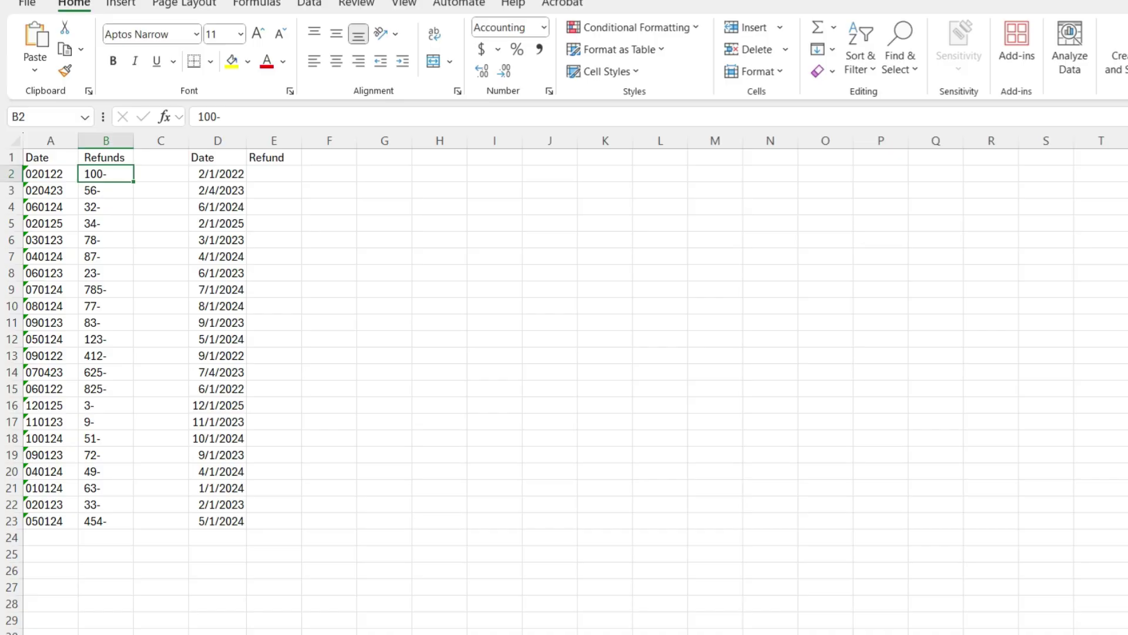
# Step: Paste the IF formula into E2 pointed at refund cell B2, giving -100
pyautogui.rightClick(262, 169)
pyautogui.click(305, 274)
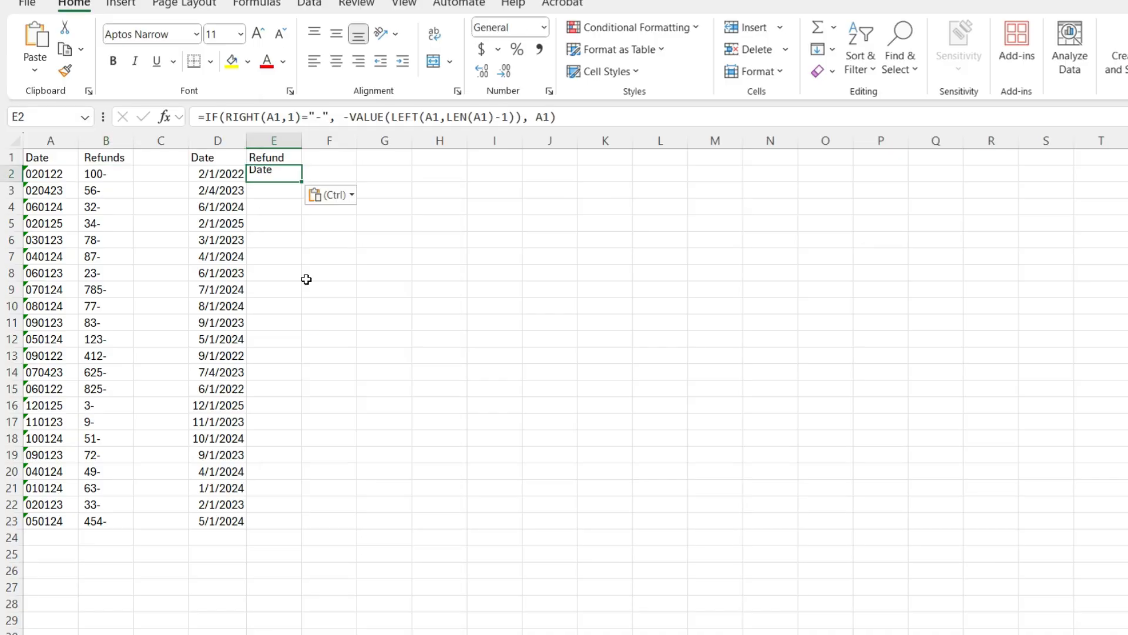
pyautogui.doubleClick(263, 175)
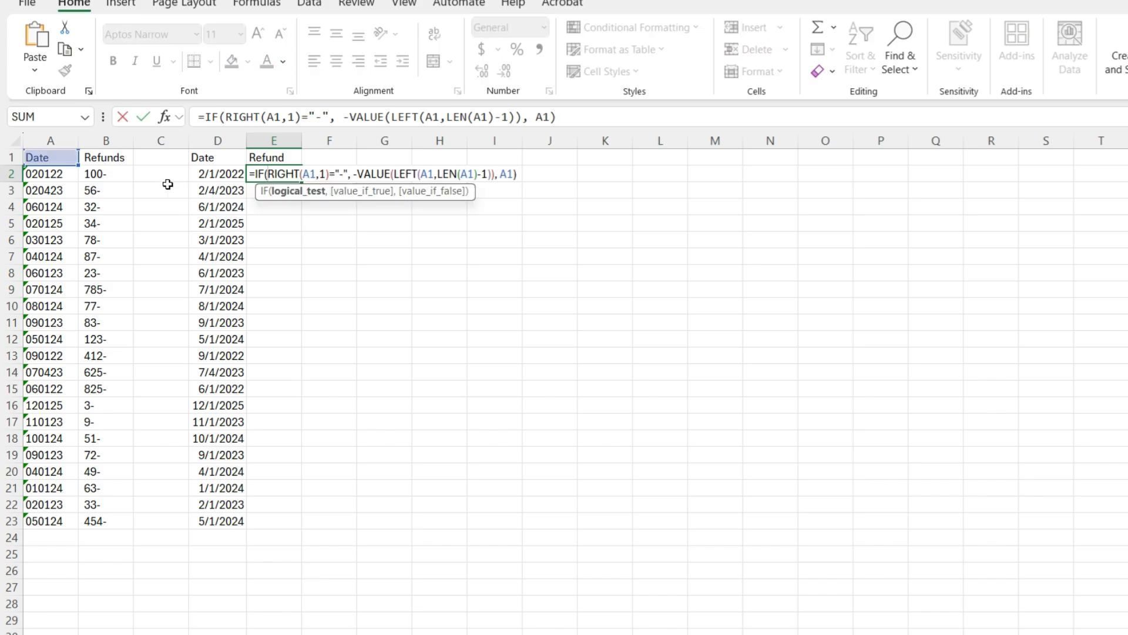
pyautogui.moveTo(65, 166); pyautogui.dragTo(97, 174)
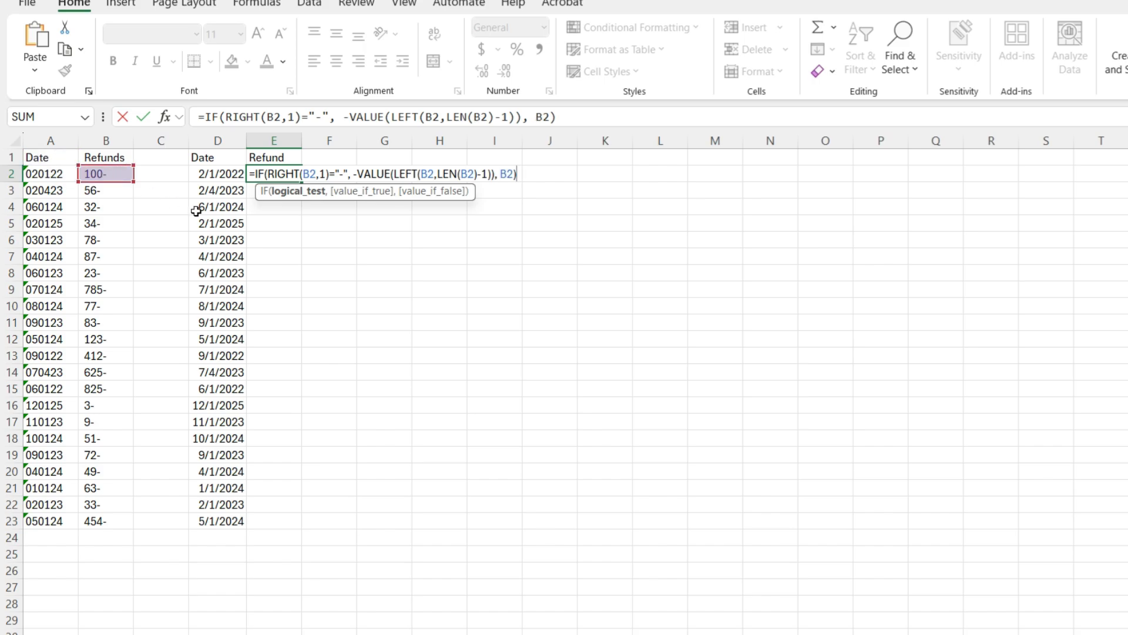
pyautogui.press('Return')
# Step: Fill the refund formula down to row 23 and show column E in accounting style
pyautogui.click(298, 175)
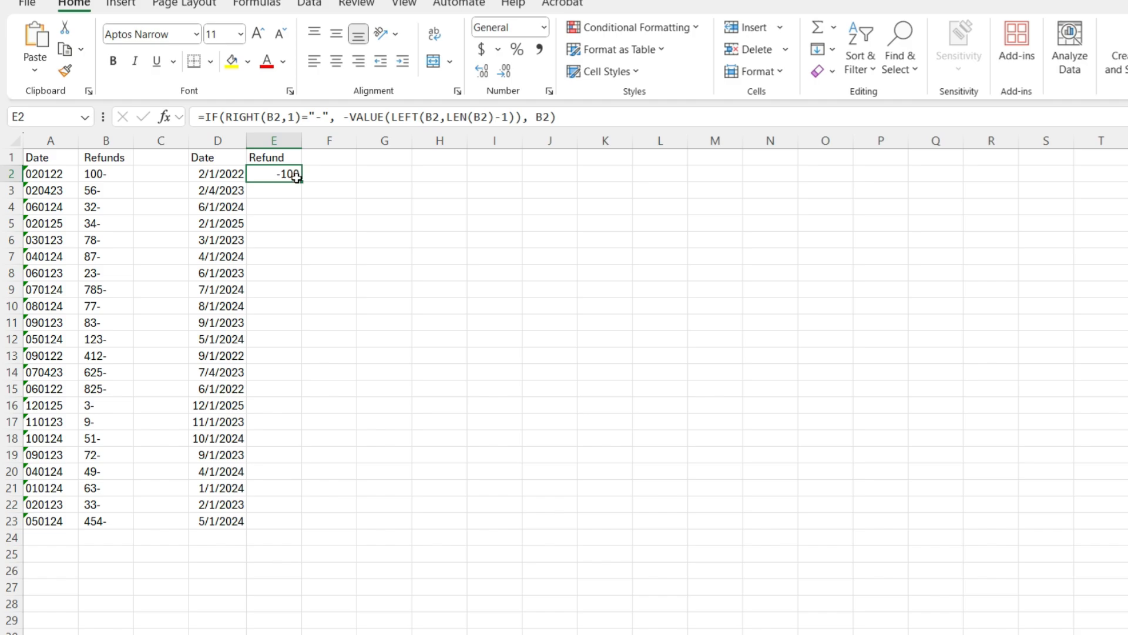
pyautogui.moveTo(300, 182); pyautogui.dragTo(299, 524)
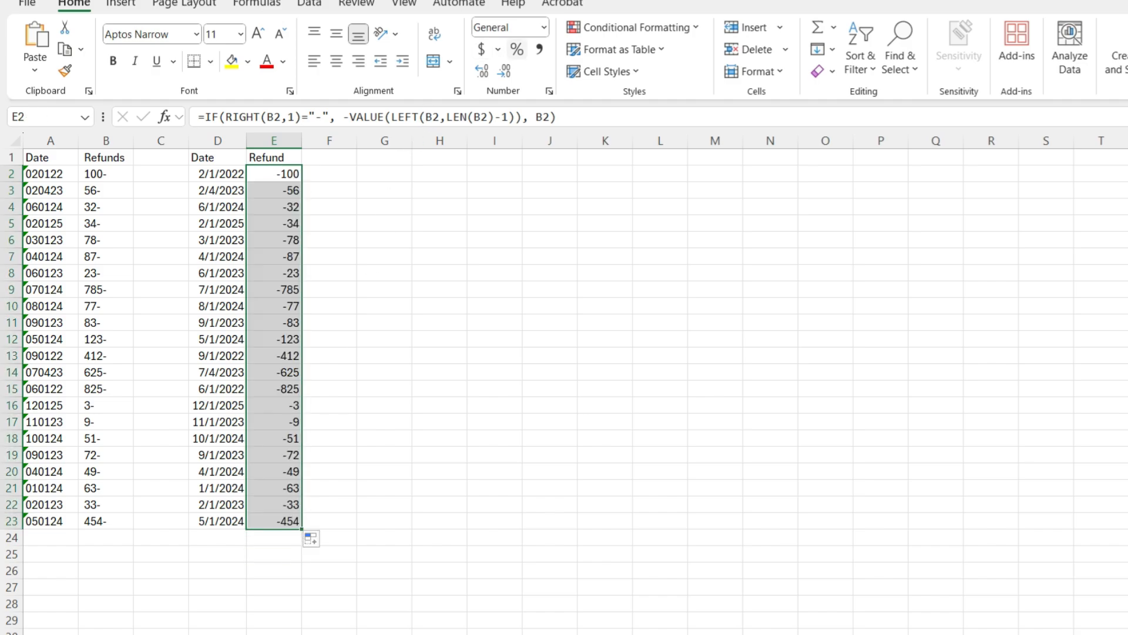
pyautogui.click(540, 50)
pyautogui.click(493, 454)
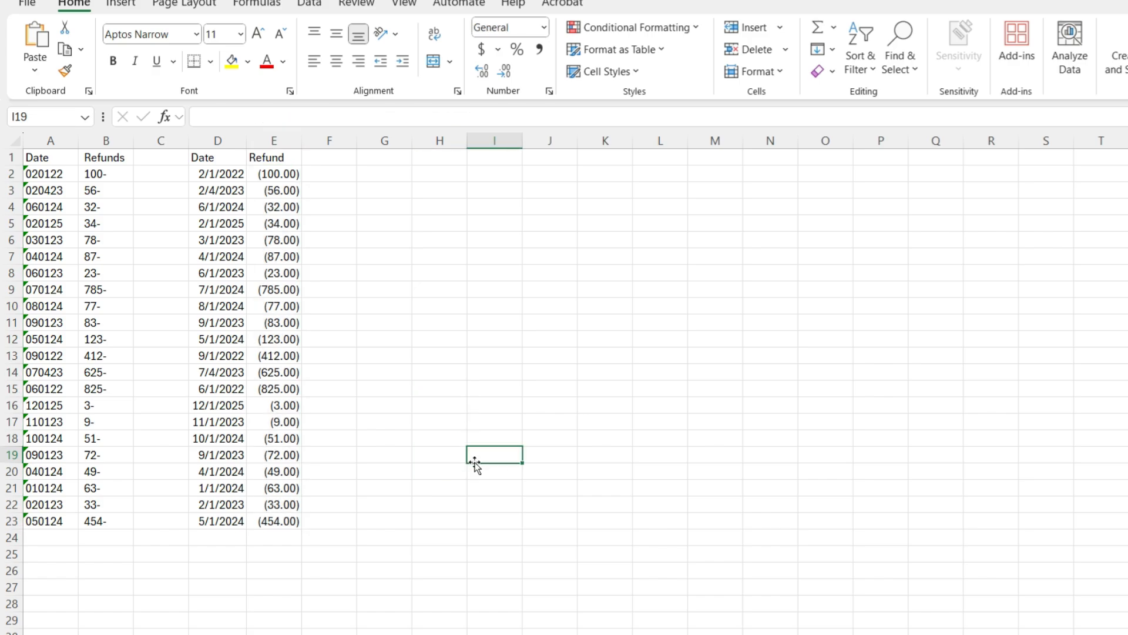
# Step: Centre and bold the Date and Refund headers in D1:E1
pyautogui.moveTo(213, 157); pyautogui.dragTo(273, 158)
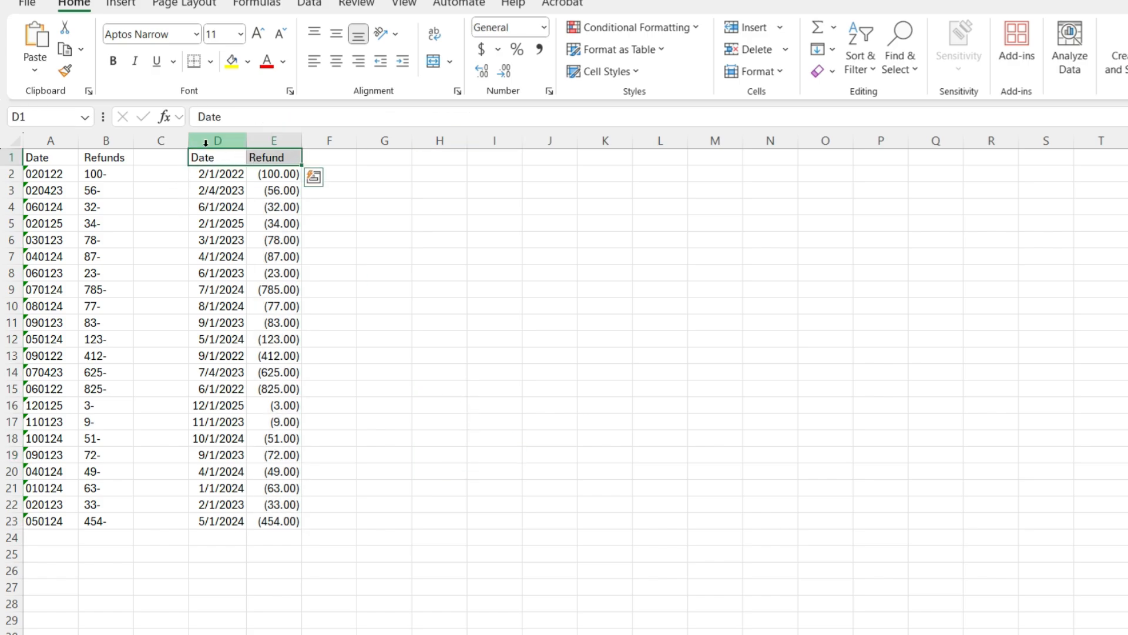
pyautogui.click(336, 61)
pyautogui.click(114, 61)
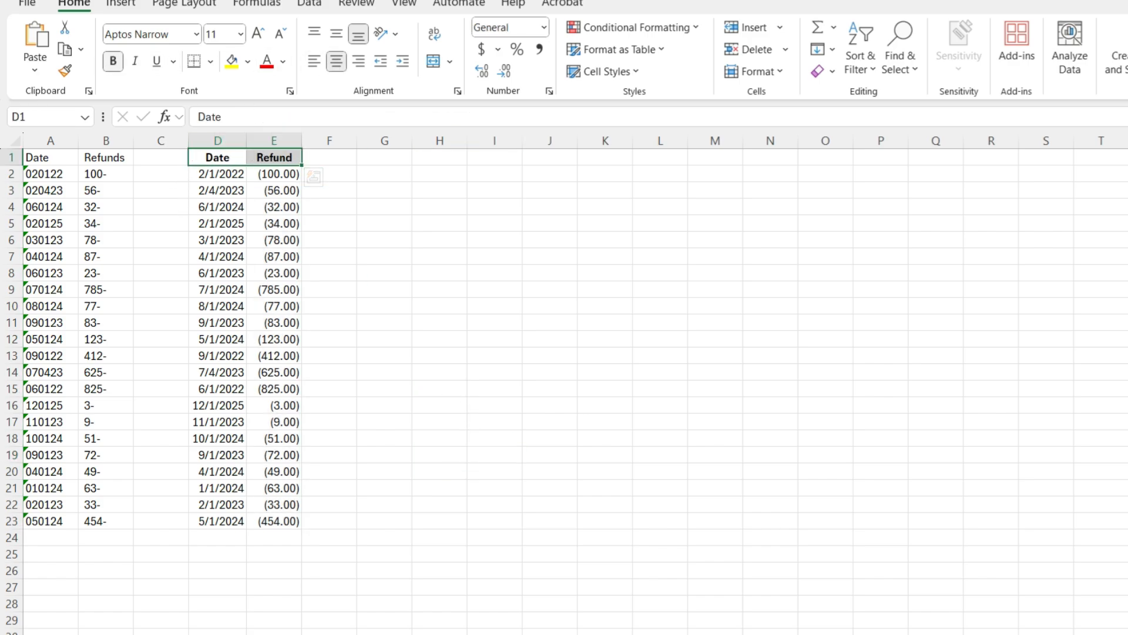
pyautogui.click(494, 272)
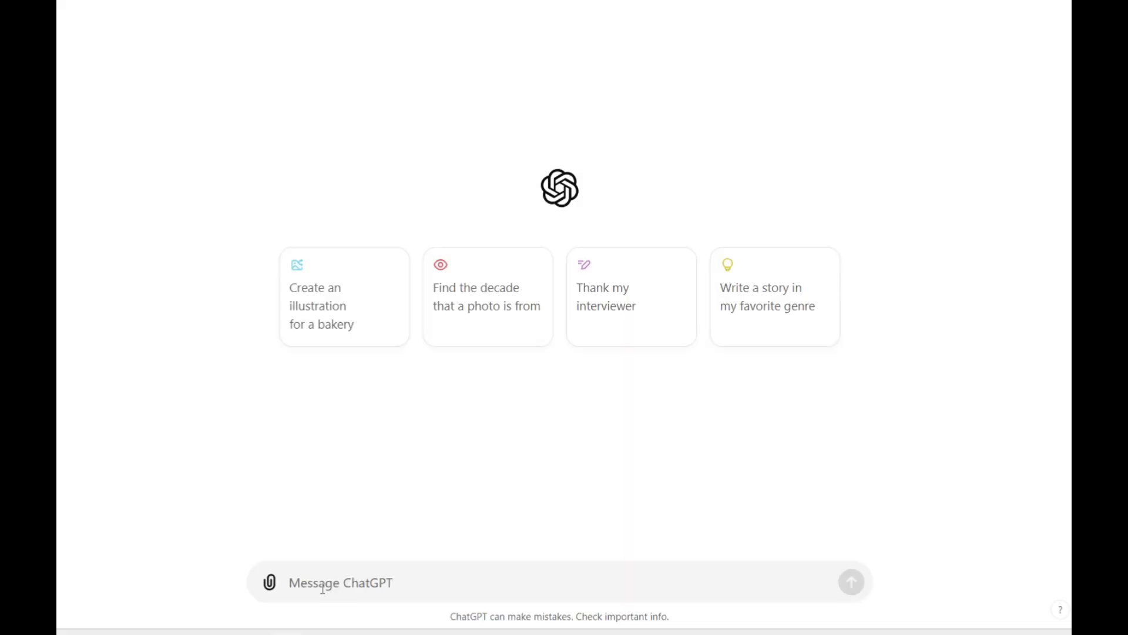
pyautogui.write('pull date out in')
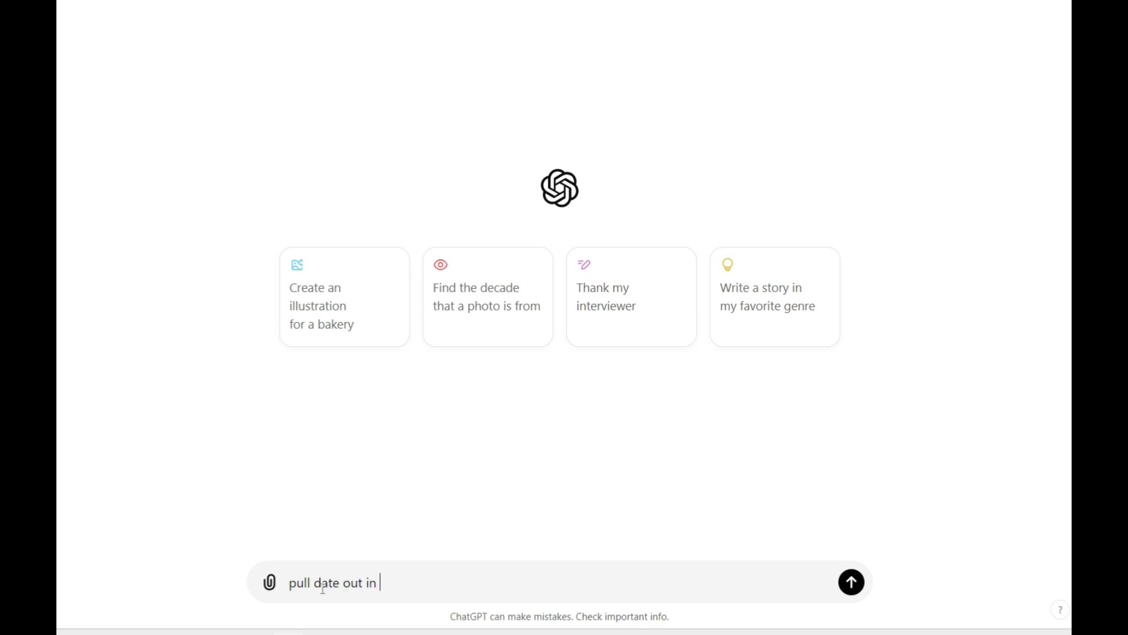
pyautogui.write('el')
# Step: Send ChatGPT the date-extraction question with the pasted code list and copy its DATE formula
pyautogui.hotkey('shift', 'Return')
pyautogui.hotkey('ctrl', 'v')
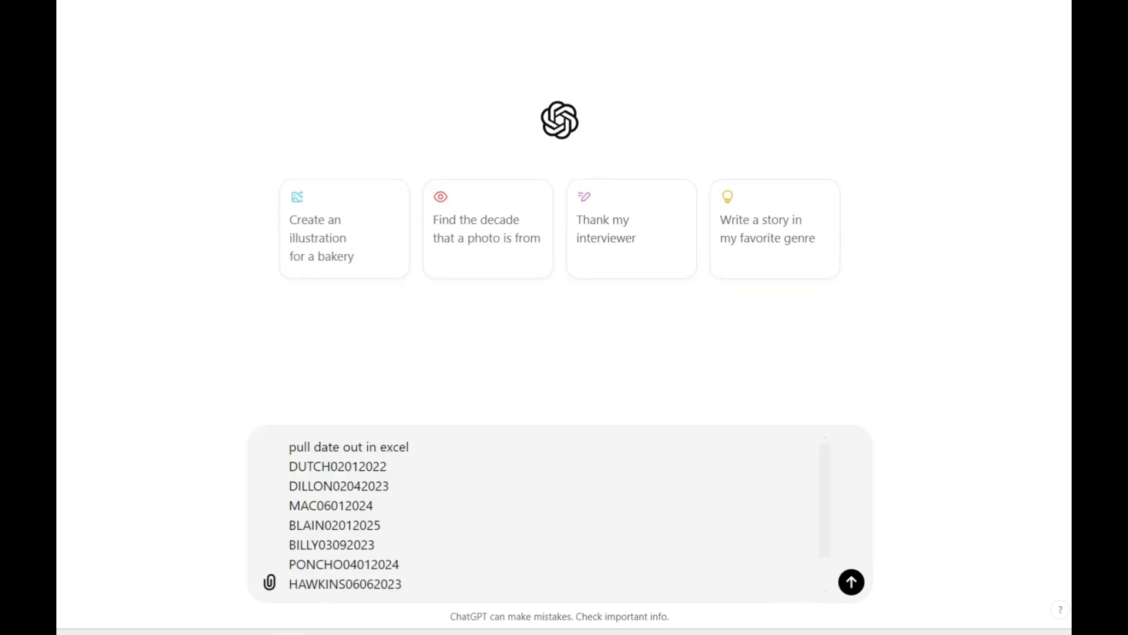
pyautogui.press('Return')
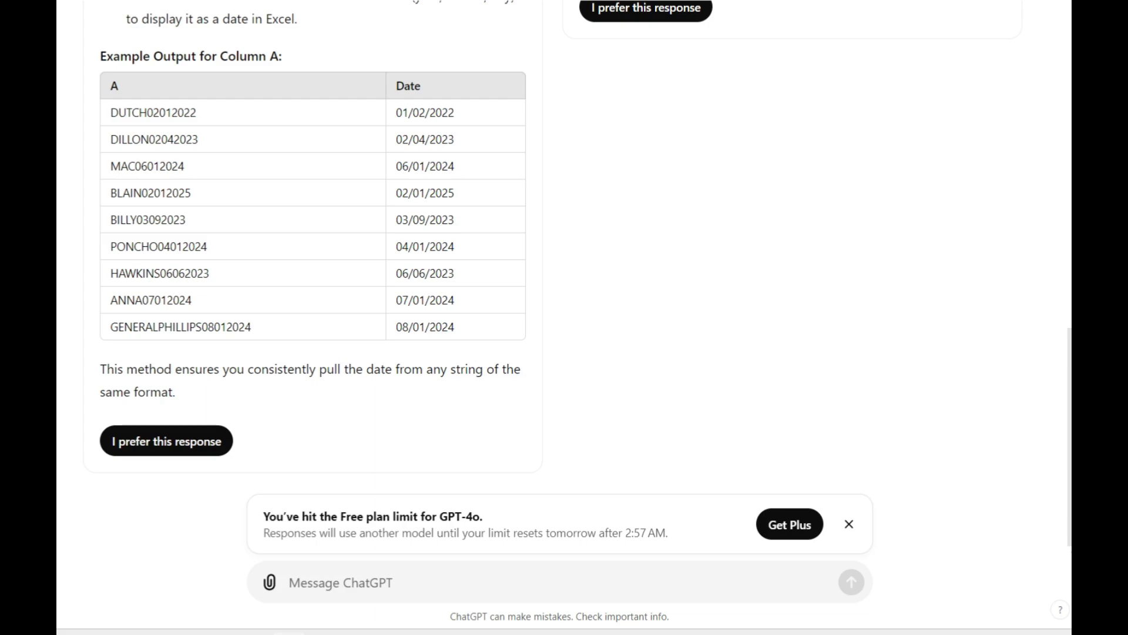
pyautogui.scroll(5, 564, 264)
pyautogui.scroll(3, 565, 264)
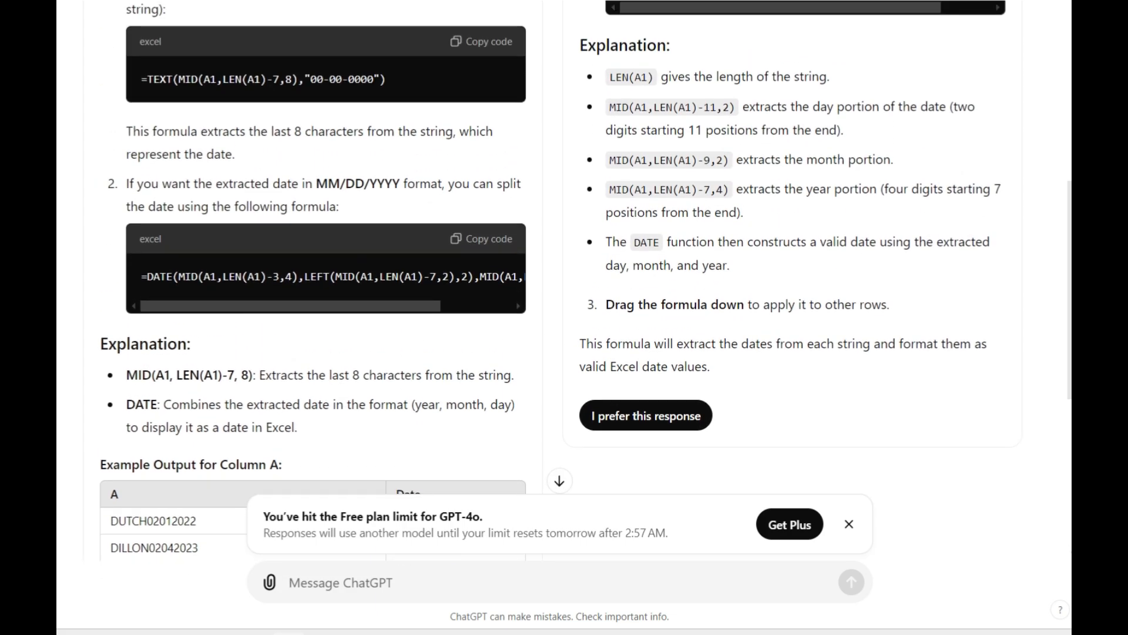
pyautogui.scroll(5, 794, 264)
pyautogui.scroll(2, 794, 265)
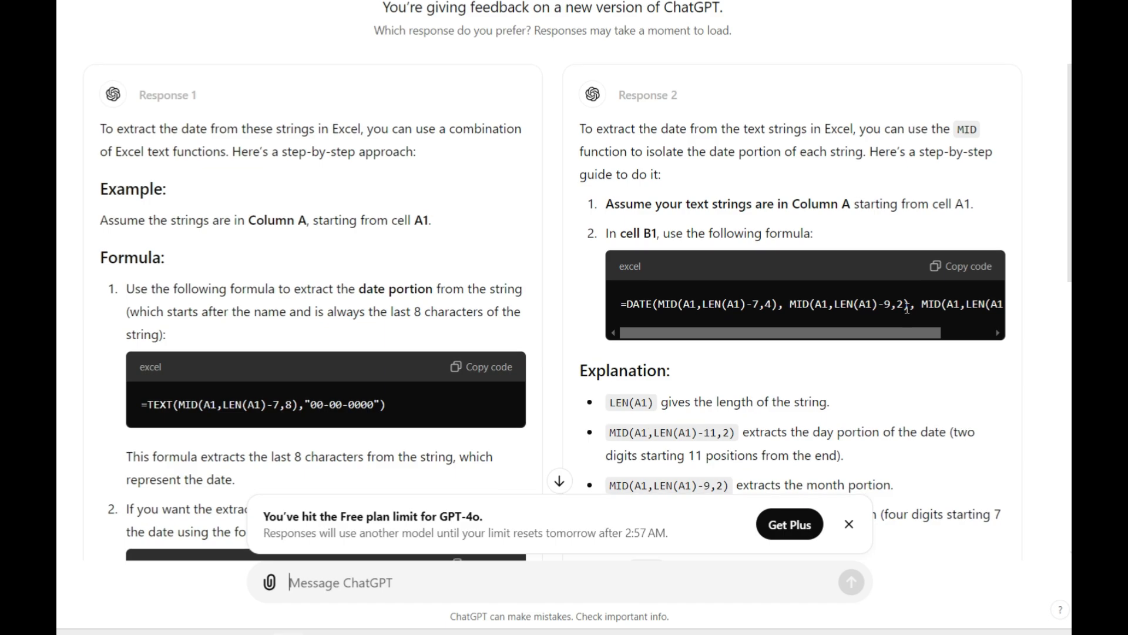
pyautogui.scroll(-3, 908, 307)
pyautogui.scroll(-3, 908, 307)
pyautogui.click(484, 320)
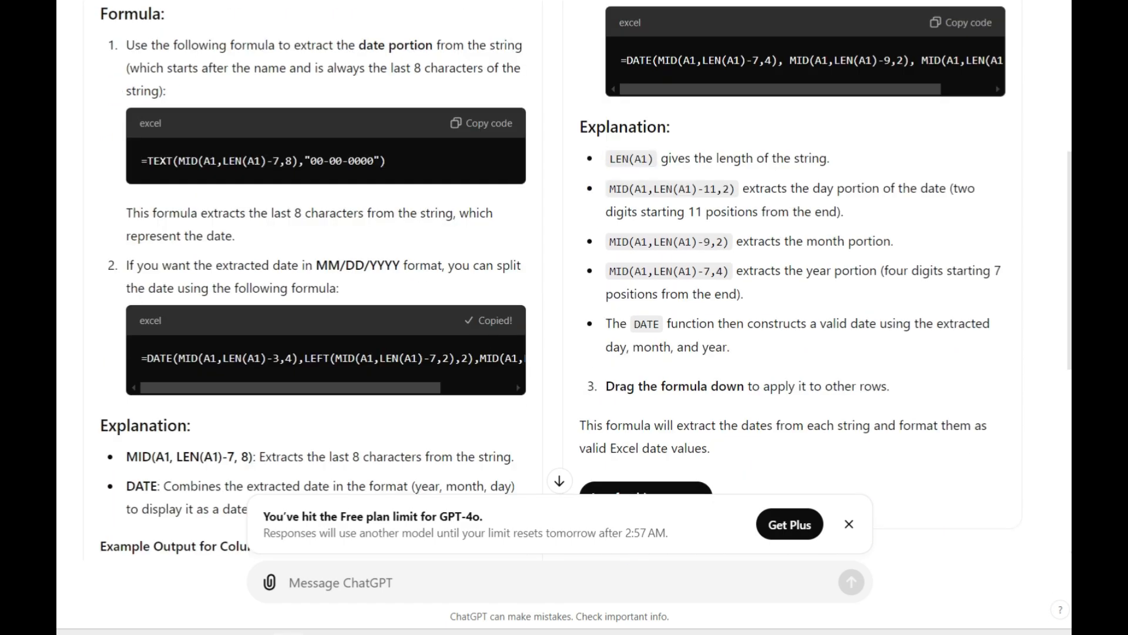
# Step: Paste the copied DATE formula into B2 with all references pointed at the code in A2
pyautogui.hotkey('alt', 'Tab')
pyautogui.click(353, 250)
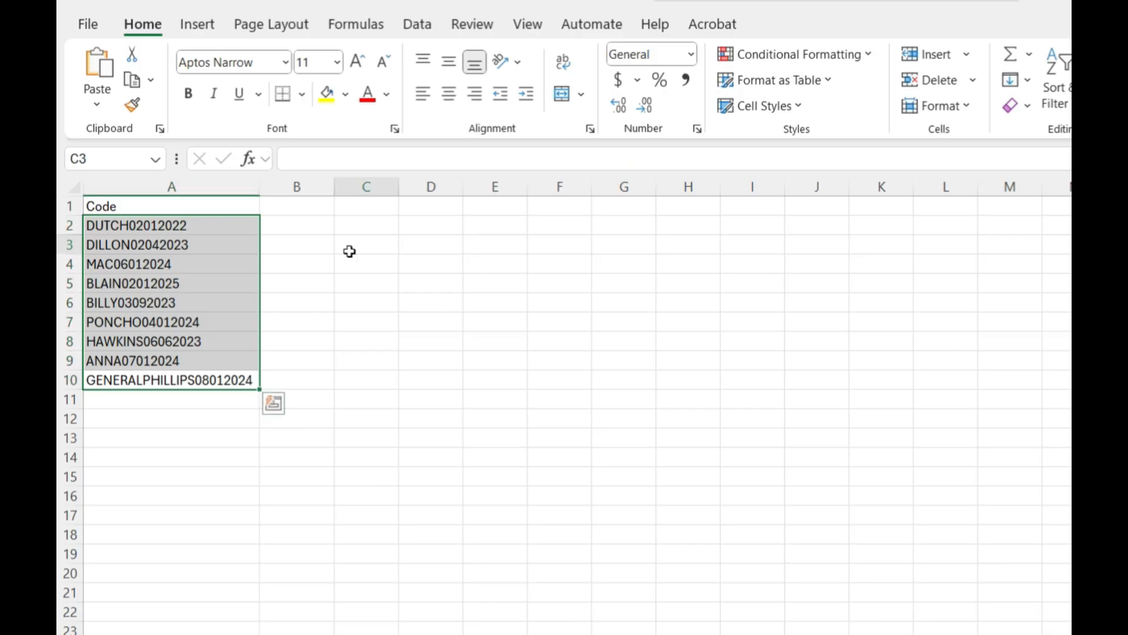
pyautogui.click(300, 228)
pyautogui.rightClick(301, 228)
pyautogui.click(344, 343)
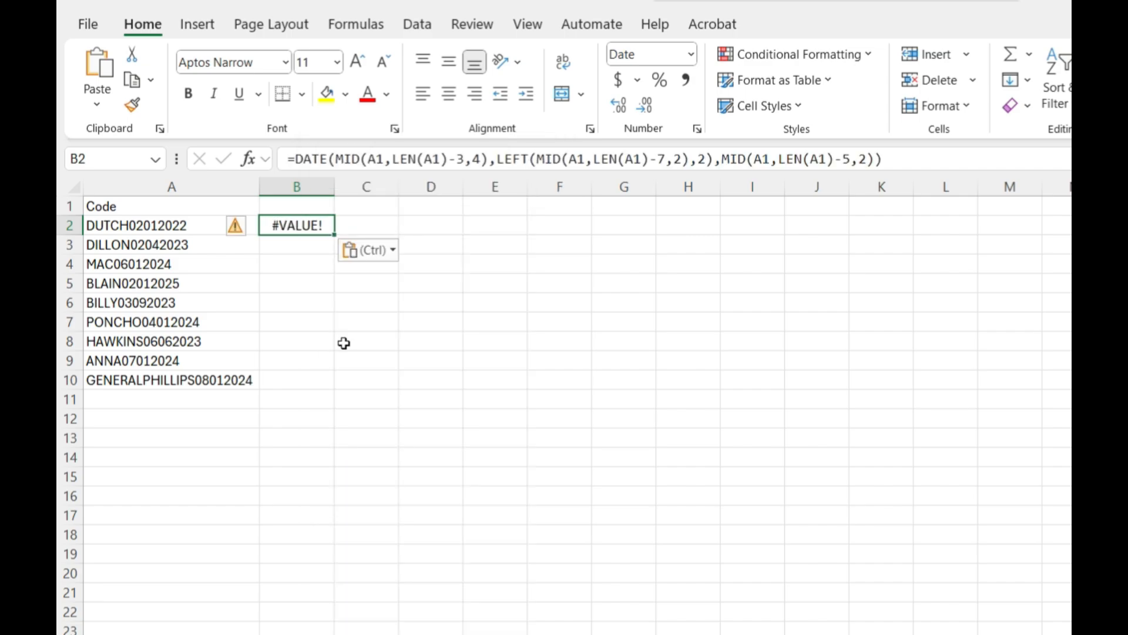
pyautogui.doubleClick(281, 225)
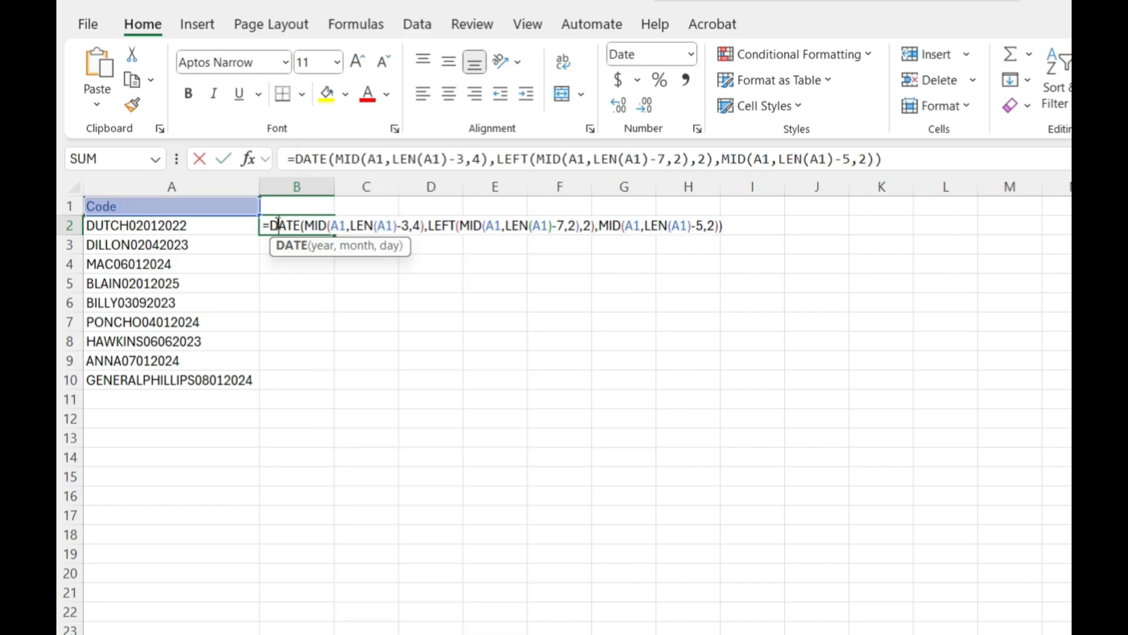
pyautogui.moveTo(176, 215); pyautogui.dragTo(177, 231)
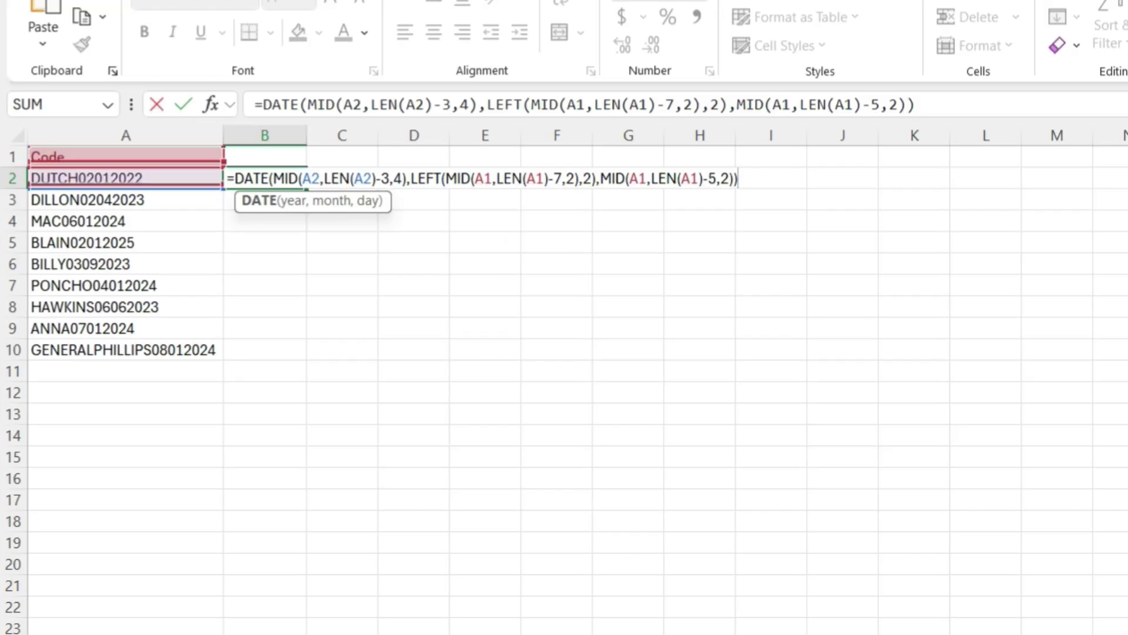
pyautogui.moveTo(224, 158); pyautogui.dragTo(224, 177)
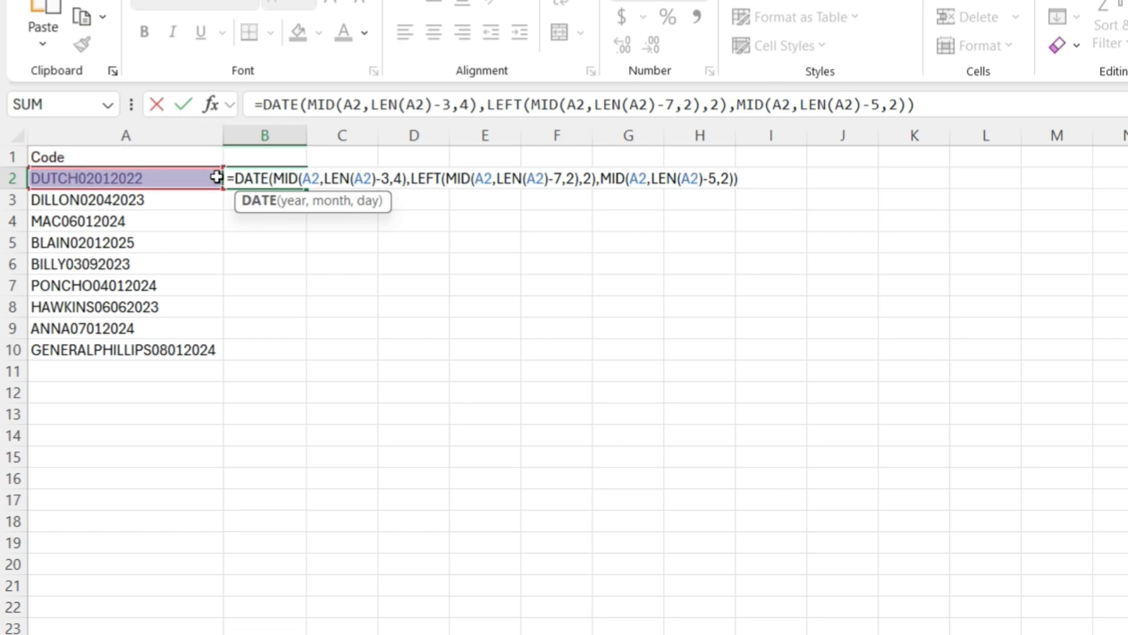
pyautogui.press('Return')
# Step: Fill the date formula down to B10 and add a centred, bold 'Date' header in B1
pyautogui.click(275, 179)
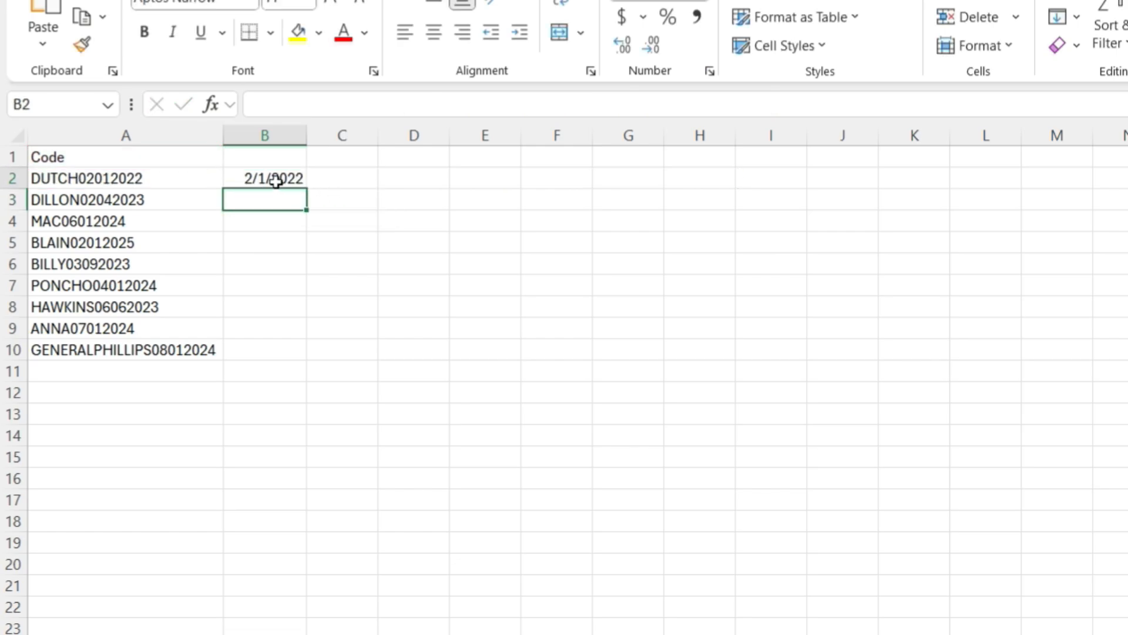
pyautogui.moveTo(307, 187); pyautogui.dragTo(308, 353)
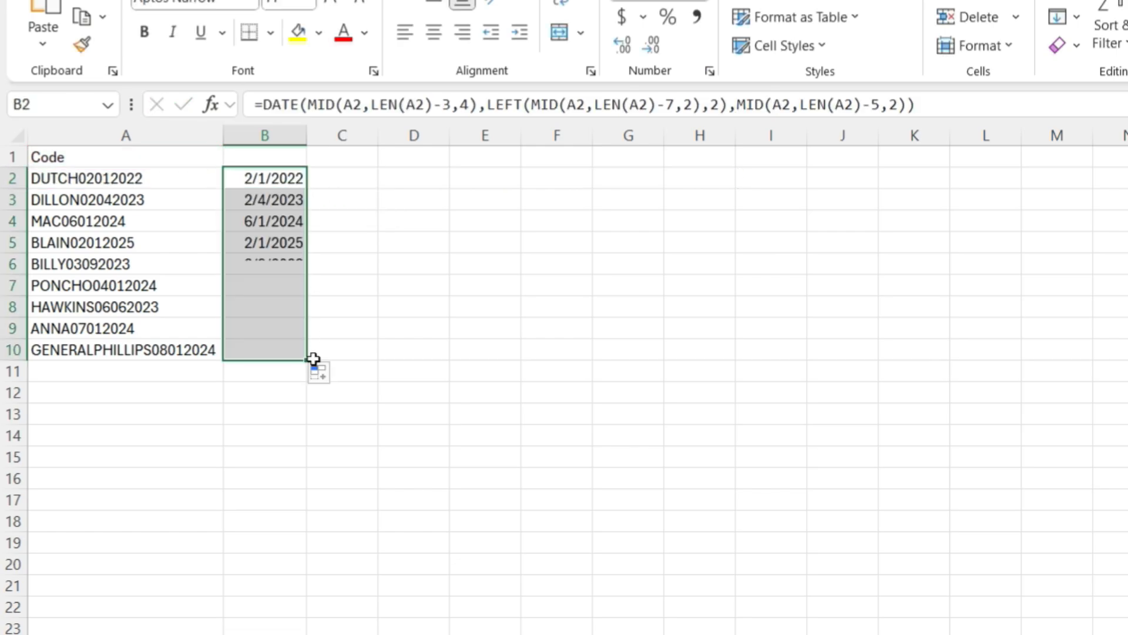
pyautogui.click(282, 157)
pyautogui.write('Date')
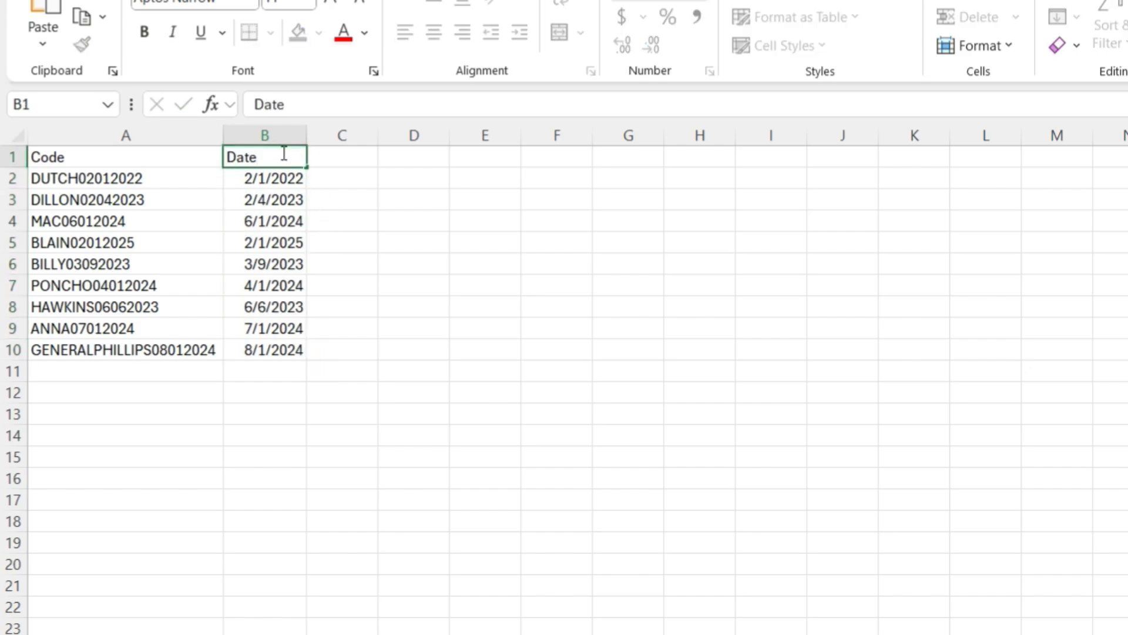
pyautogui.press('Return')
pyautogui.click(283, 157)
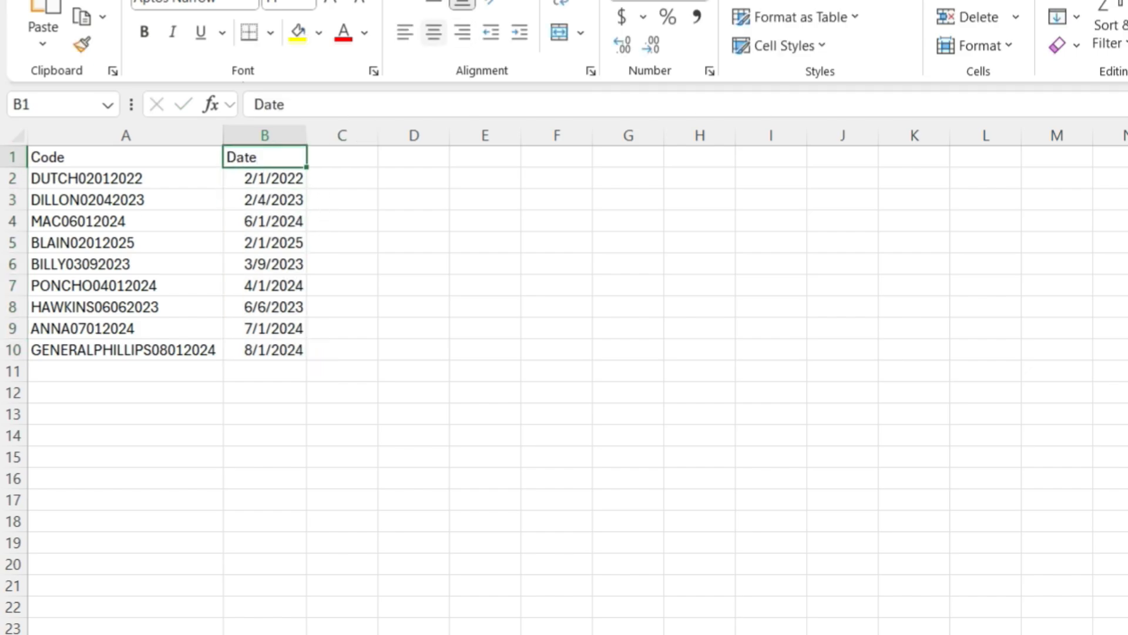
pyautogui.click(433, 33)
pyautogui.click(145, 33)
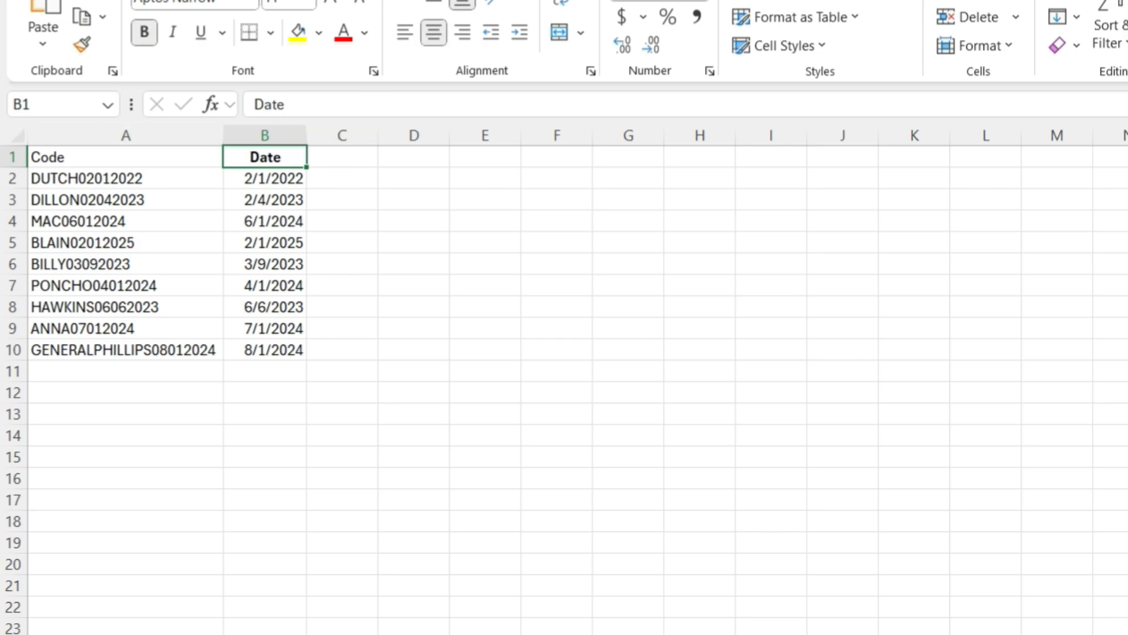
pyautogui.click(410, 285)
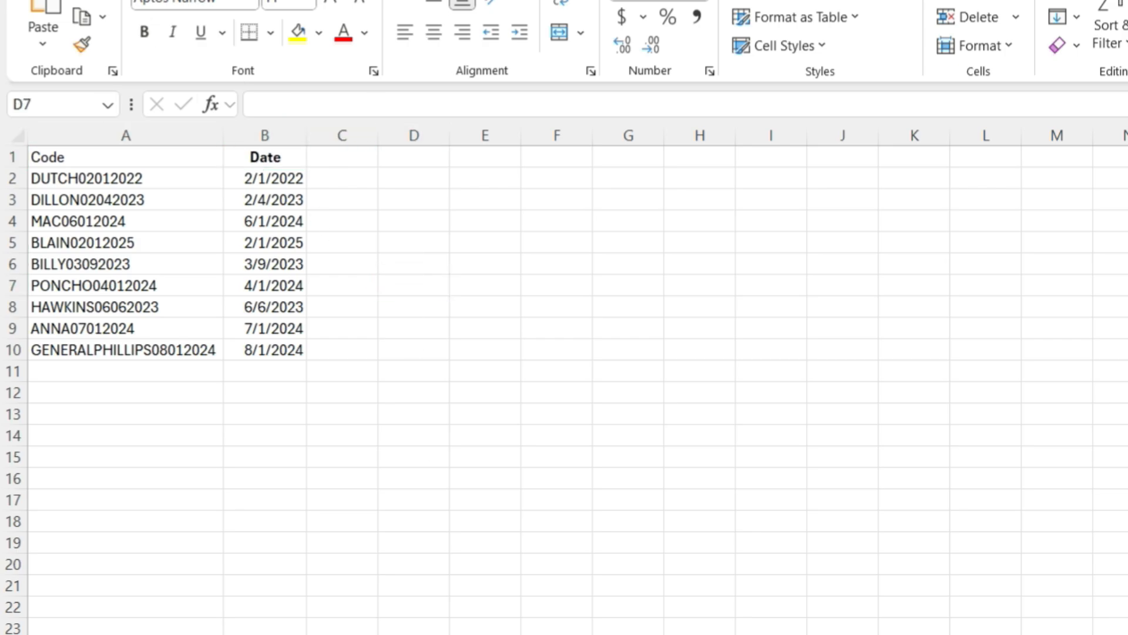
# Step: Copy the TEXT formula from ChatGPT's first response and return to the sheet
pyautogui.hotkey('alt', 'Tab')
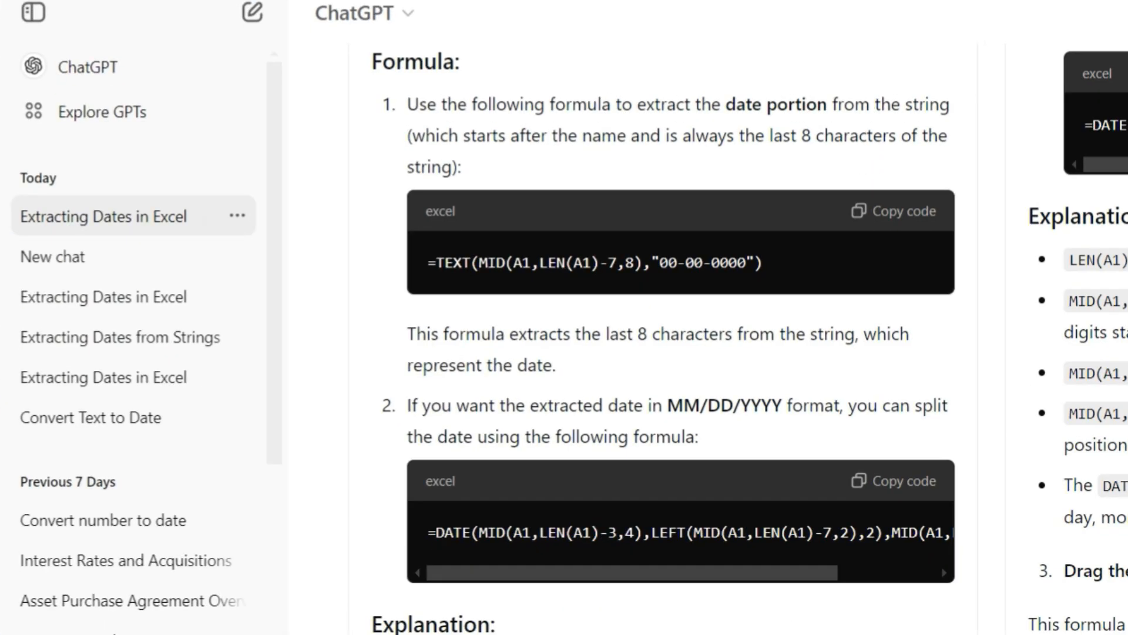
pyautogui.click(893, 211)
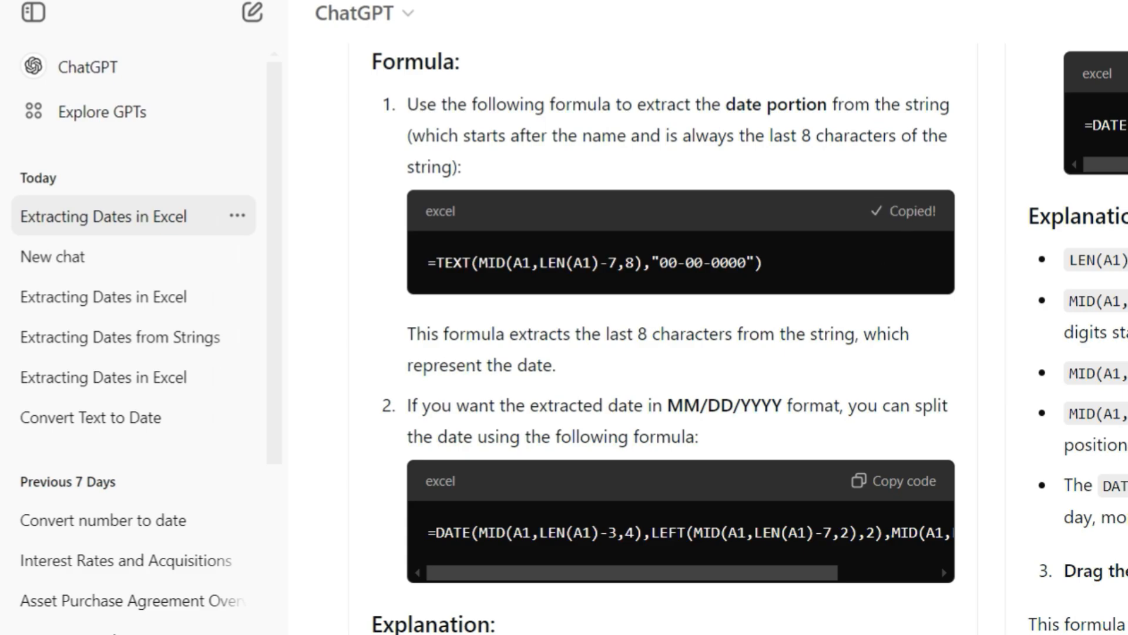
pyautogui.hotkey('alt', 'Tab')
# Step: Paste the TEXT formula into C2 with its MID and LEN references pointed at A2
pyautogui.rightClick(350, 181)
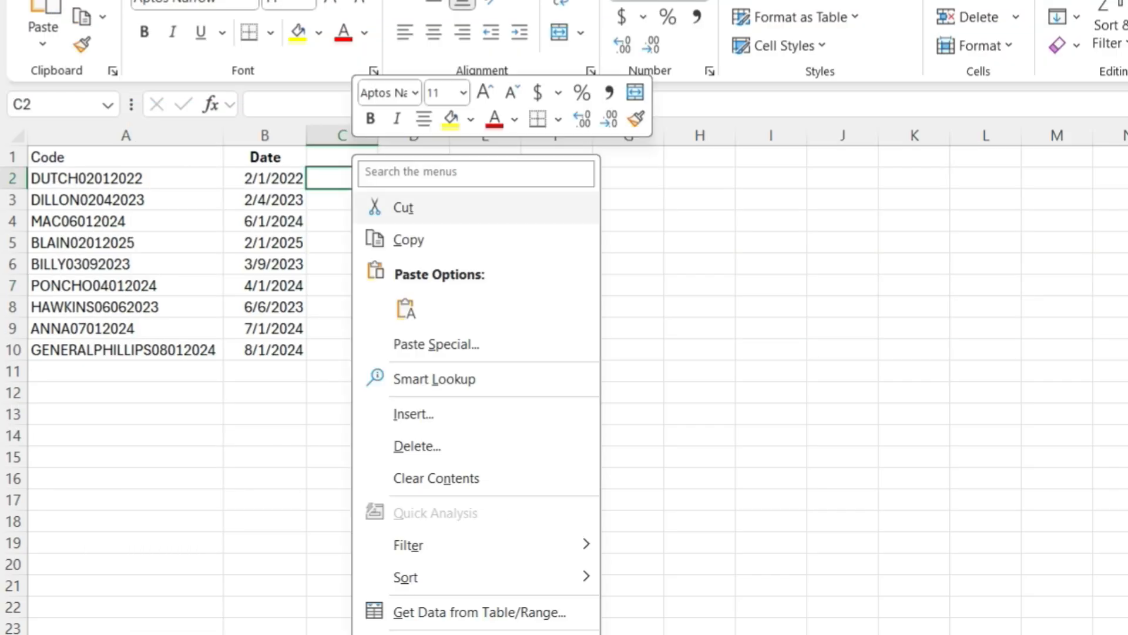
pyautogui.click(406, 309)
pyautogui.doubleClick(335, 177)
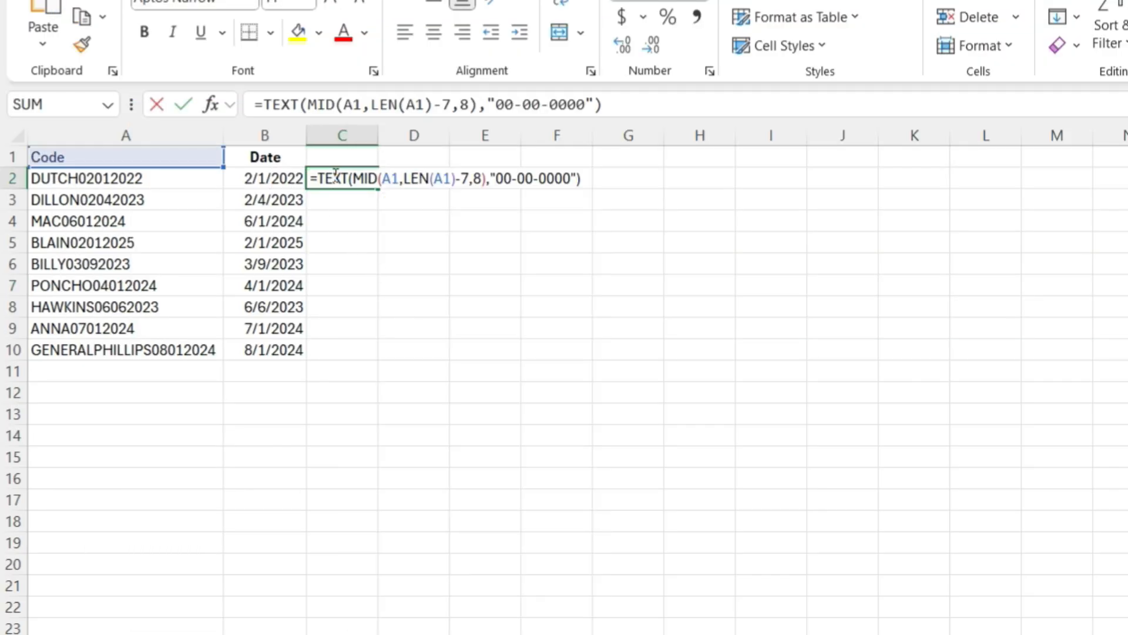
pyautogui.doubleClick(388, 179)
pyautogui.click(154, 177)
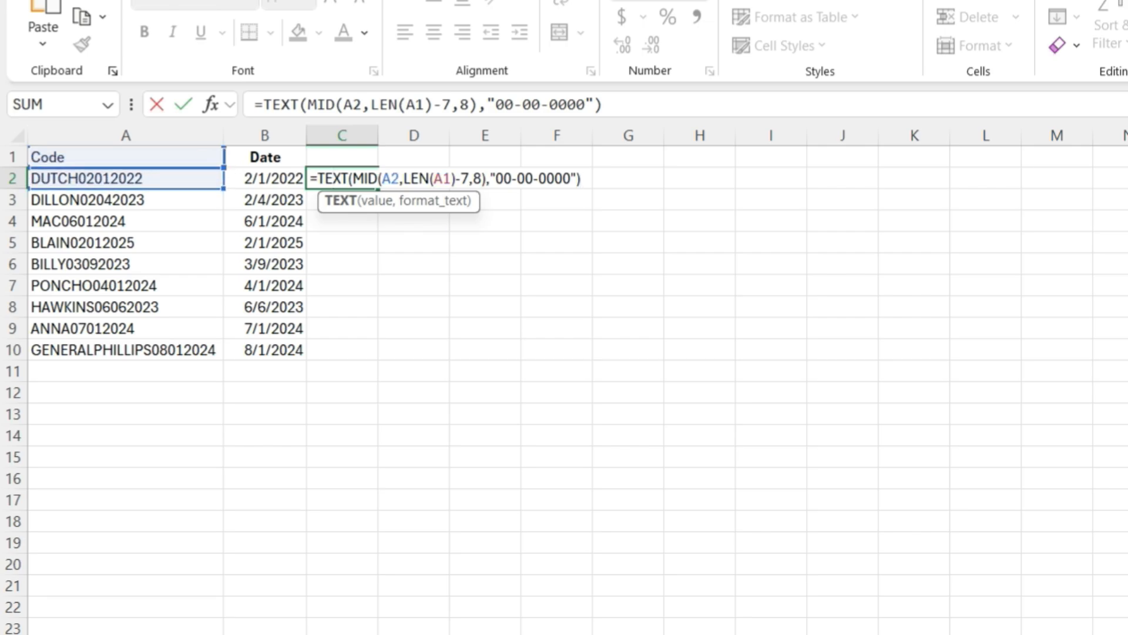
pyautogui.moveTo(219, 166); pyautogui.dragTo(220, 185)
pyautogui.press('Return')
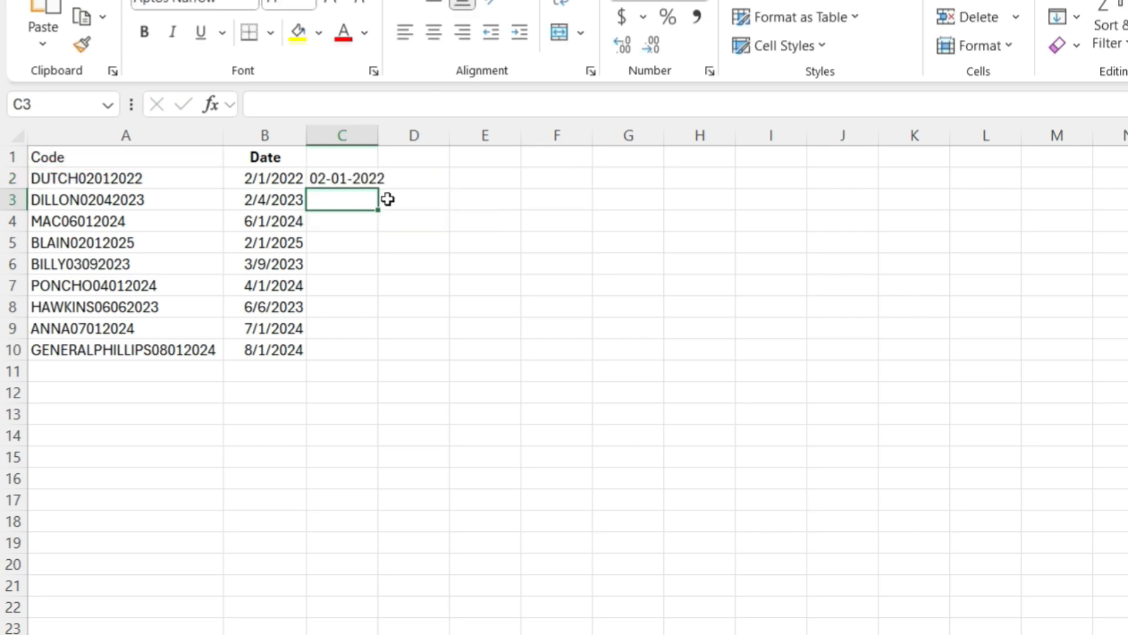
# Step: Autofit column C and fill the TEXT formula down the column, showing dates like 02-01-2022
pyautogui.moveTo(393, 157); pyautogui.dragTo(352, 156)
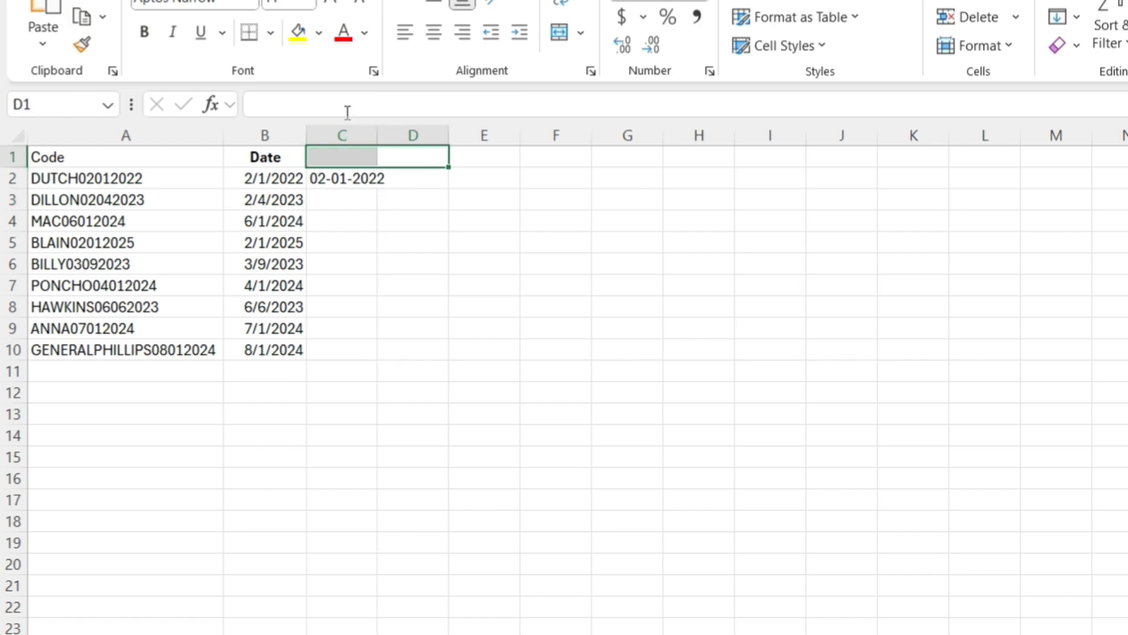
pyautogui.doubleClick(374, 140)
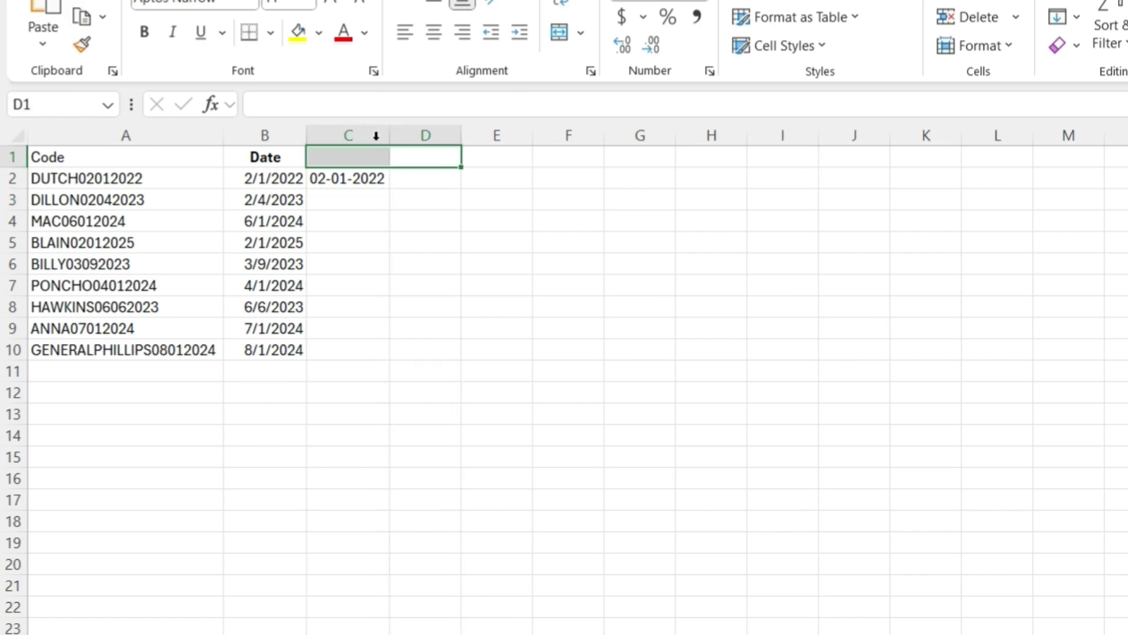
pyautogui.click(370, 178)
pyautogui.moveTo(391, 191); pyautogui.dragTo(407, 362)
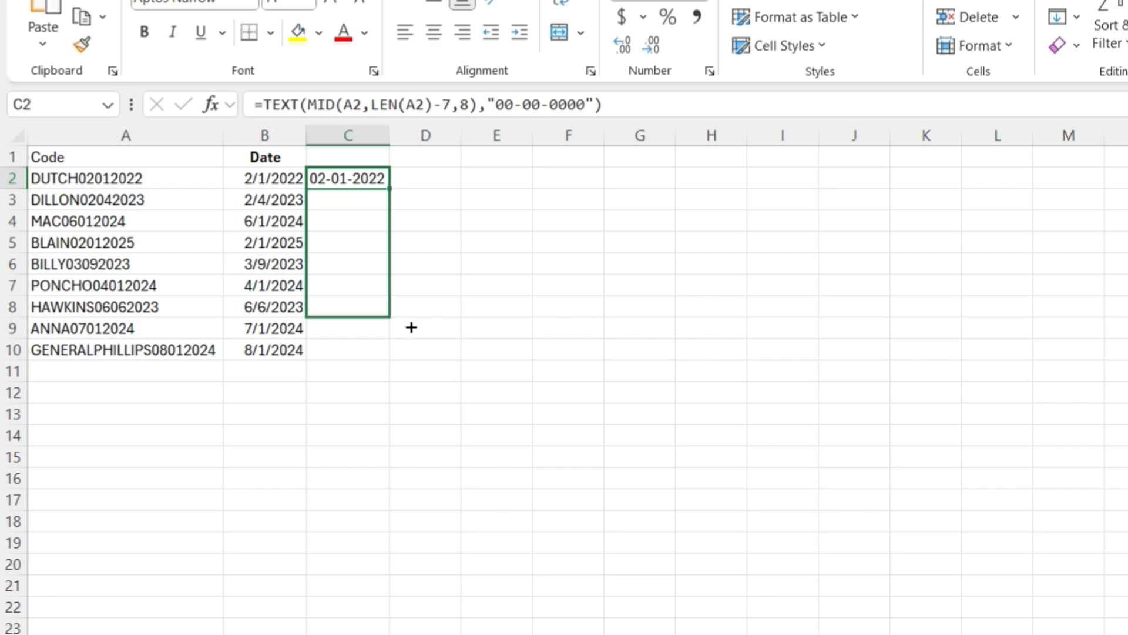
pyautogui.click(474, 346)
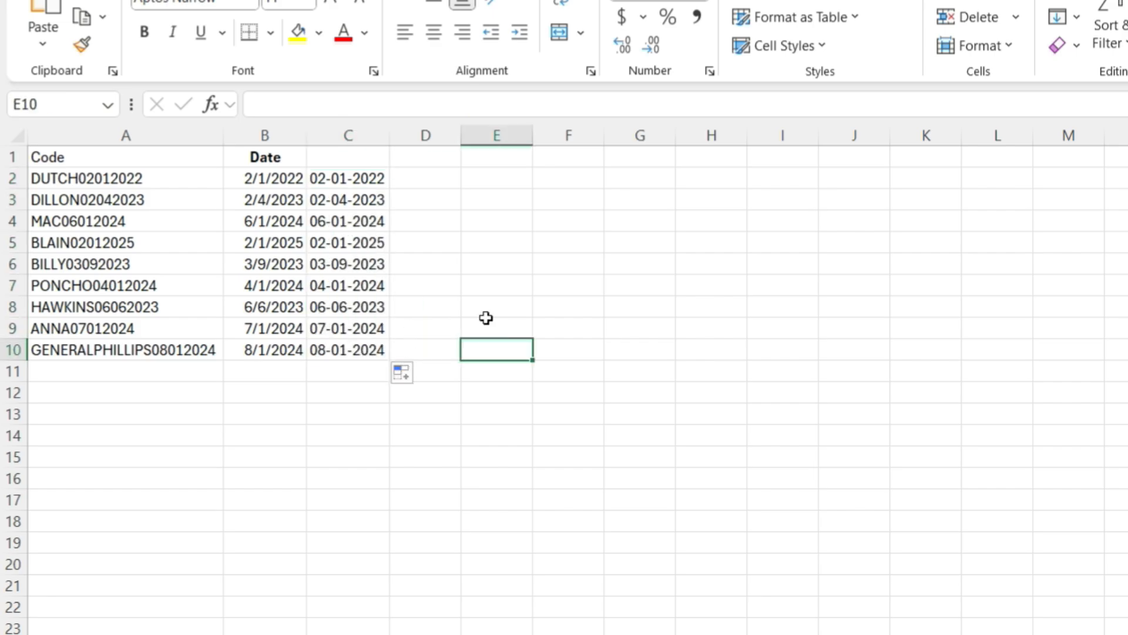
# Step: Add a 'Date' heading in C1 formatted like B1 via Format Painter
pyautogui.click(371, 158)
pyautogui.write('Da')
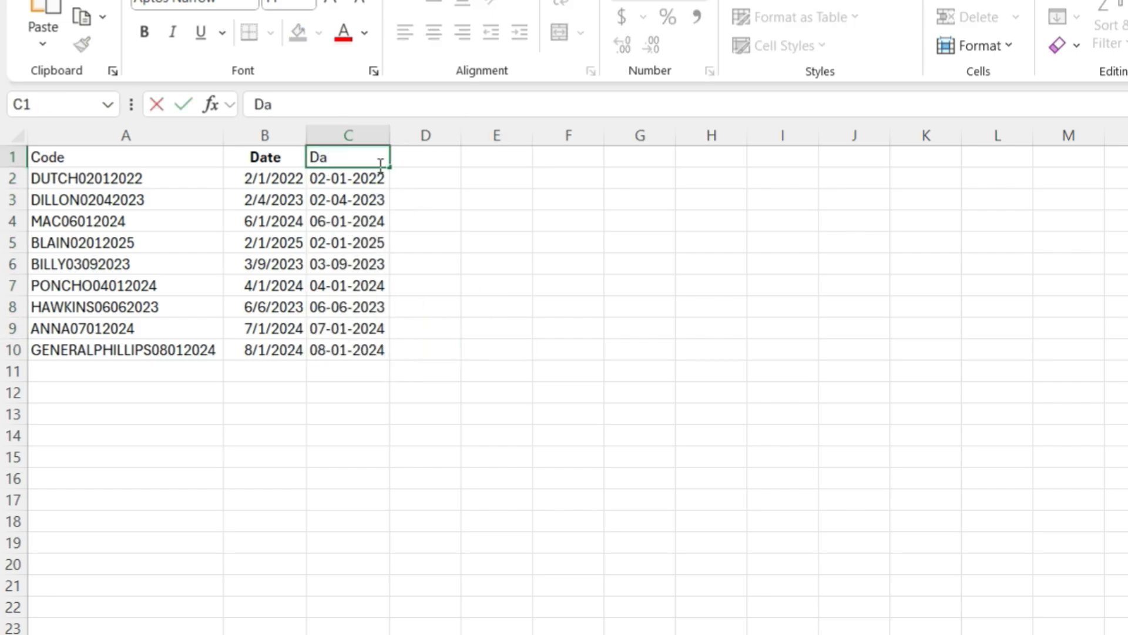
pyautogui.write('te')
pyautogui.press('Return')
pyautogui.click(275, 155)
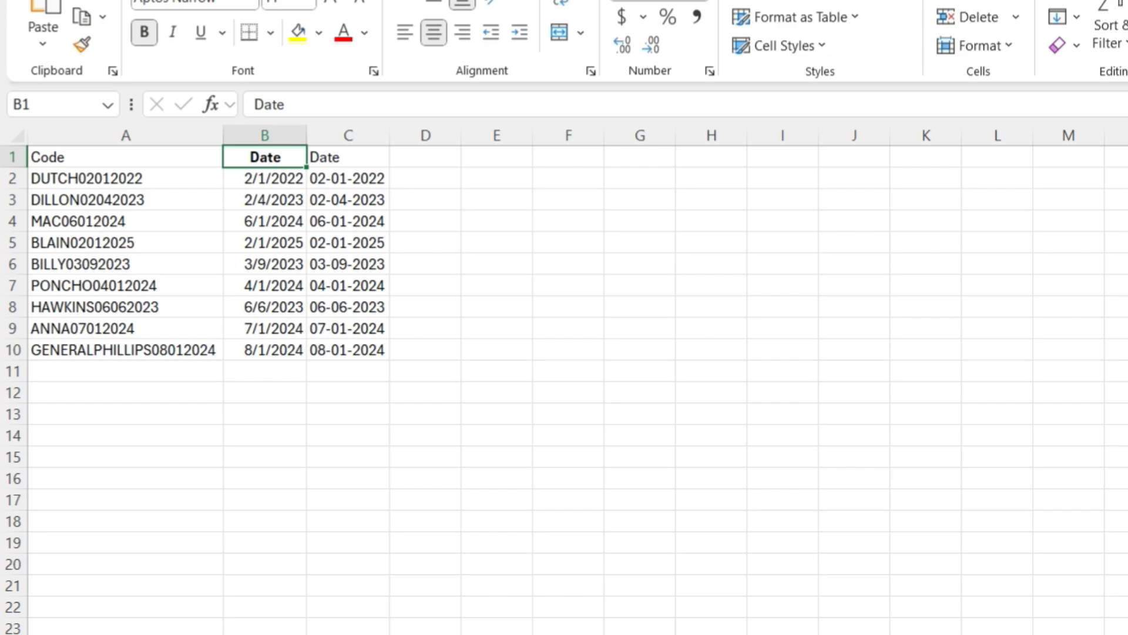
pyautogui.click(83, 45)
pyautogui.click(362, 157)
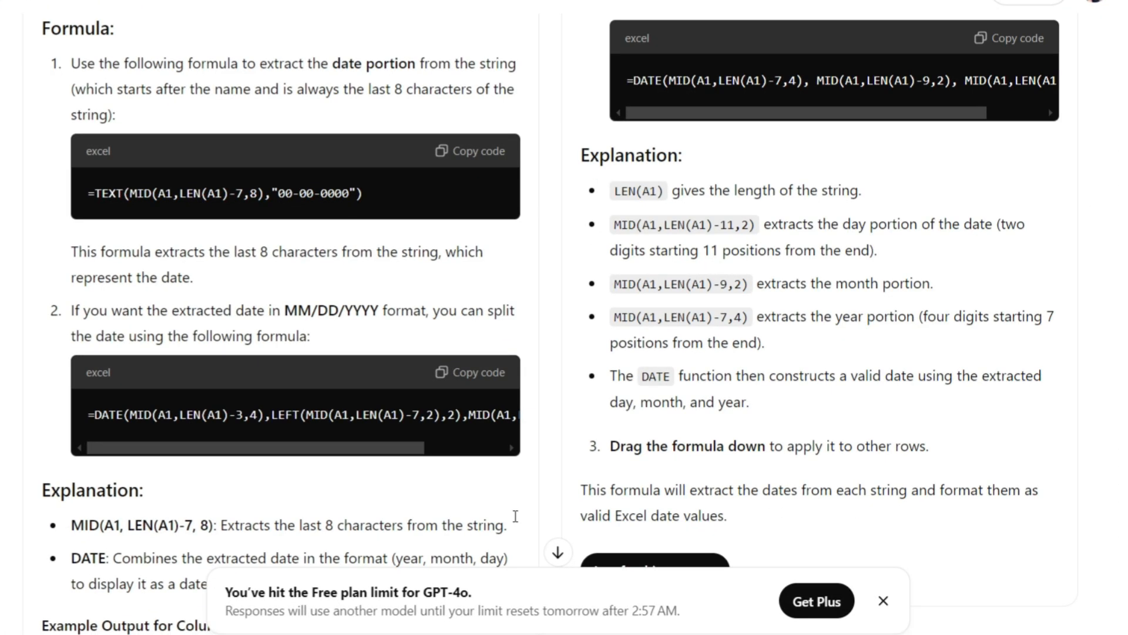
pyautogui.scroll(5, 564, 318)
pyautogui.scroll(3, 565, 318)
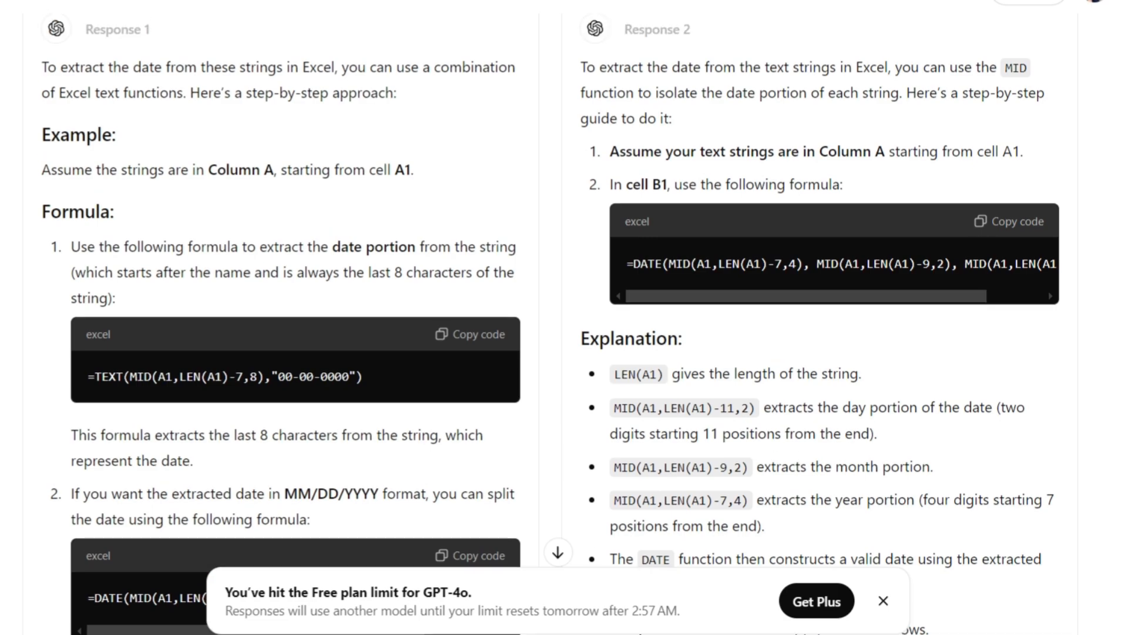
pyautogui.scroll(1, 565, 317)
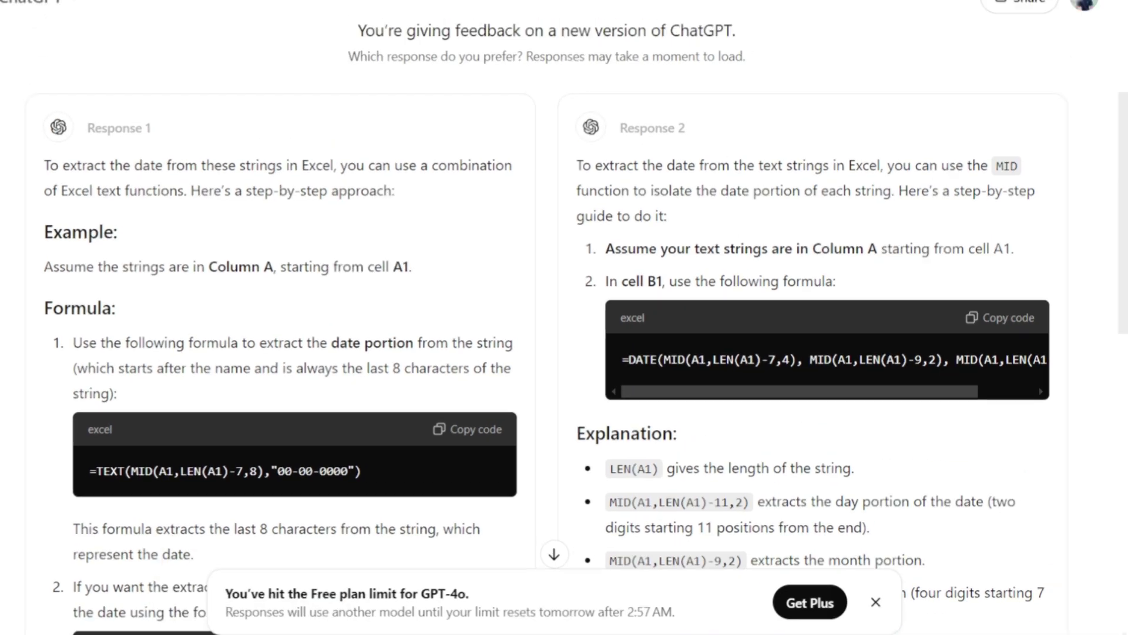
pyautogui.hotkey('alt', 'Tab')
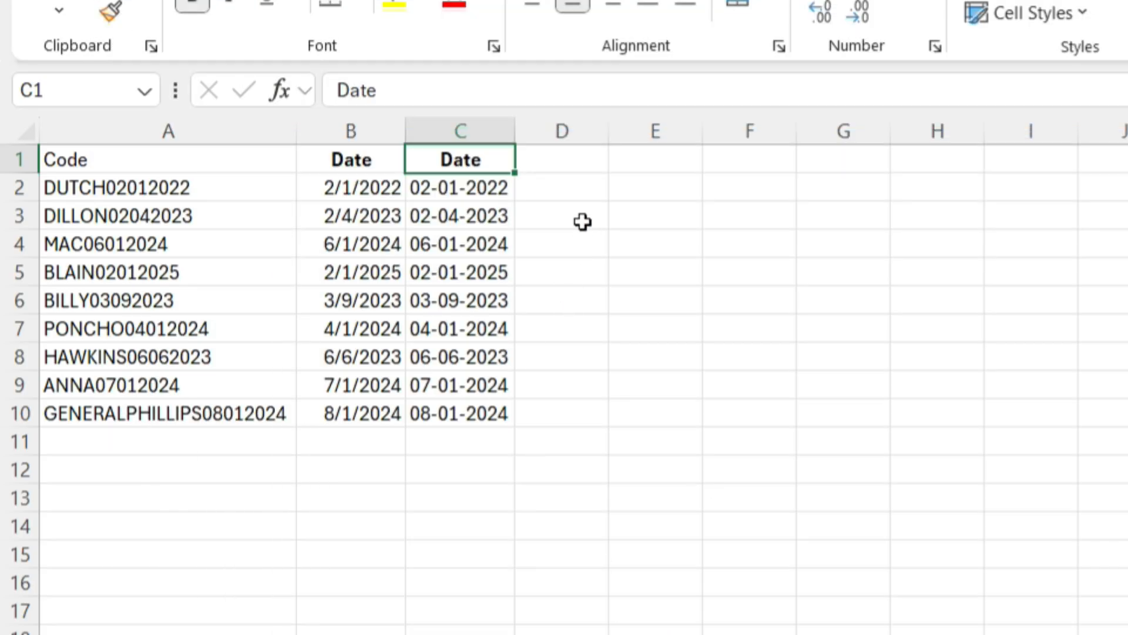
# Step: Paste the second DATE formula into D2 with its references pointed at A2, returning #VALUE!
pyautogui.click(562, 187)
pyautogui.hotkey('ctrl', 'v')
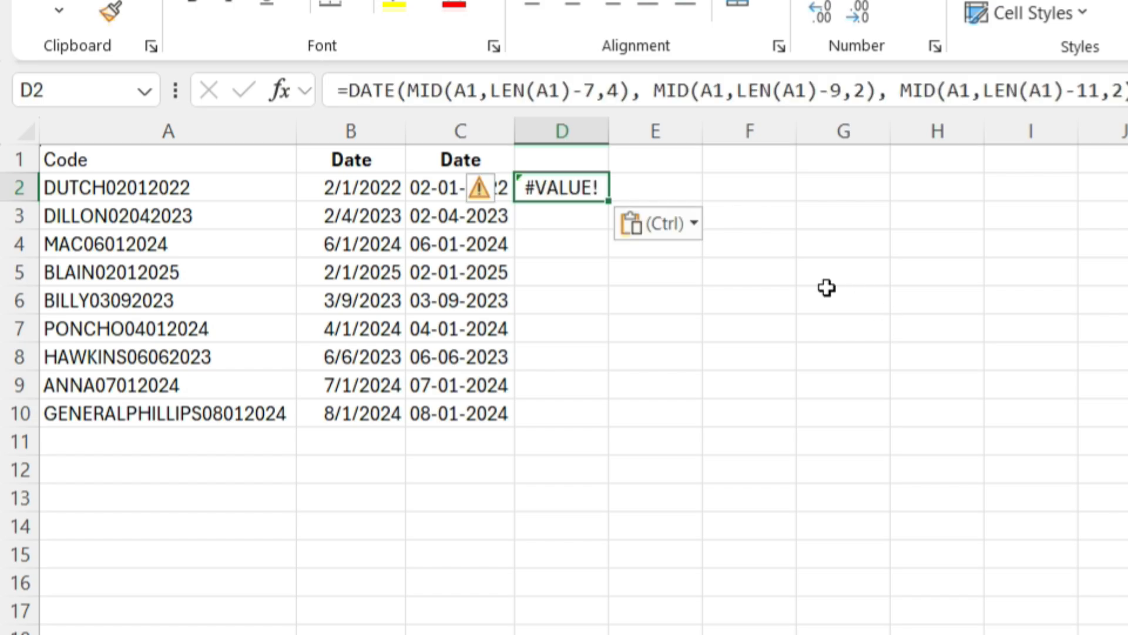
pyautogui.doubleClick(574, 187)
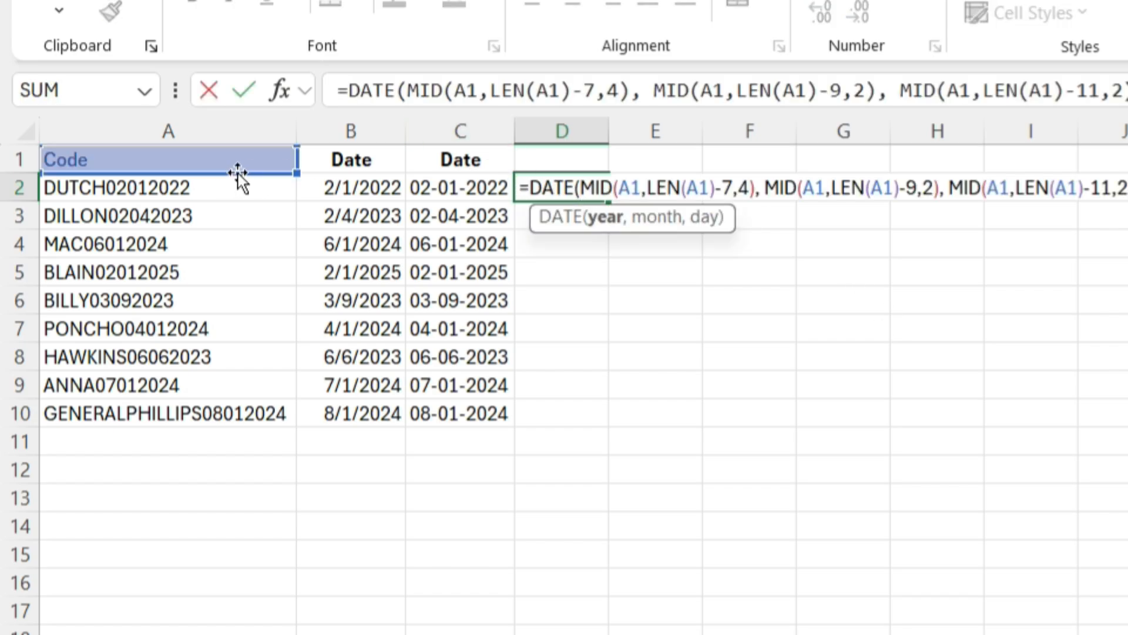
pyautogui.moveTo(238, 173); pyautogui.dragTo(265, 198)
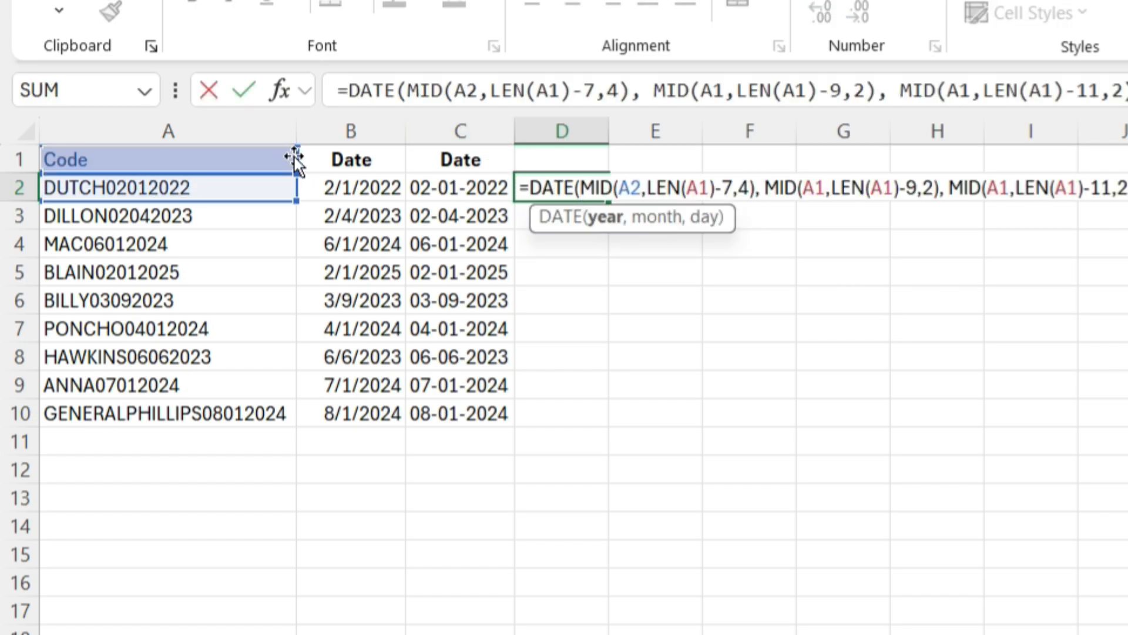
pyautogui.moveTo(295, 161); pyautogui.dragTo(296, 187)
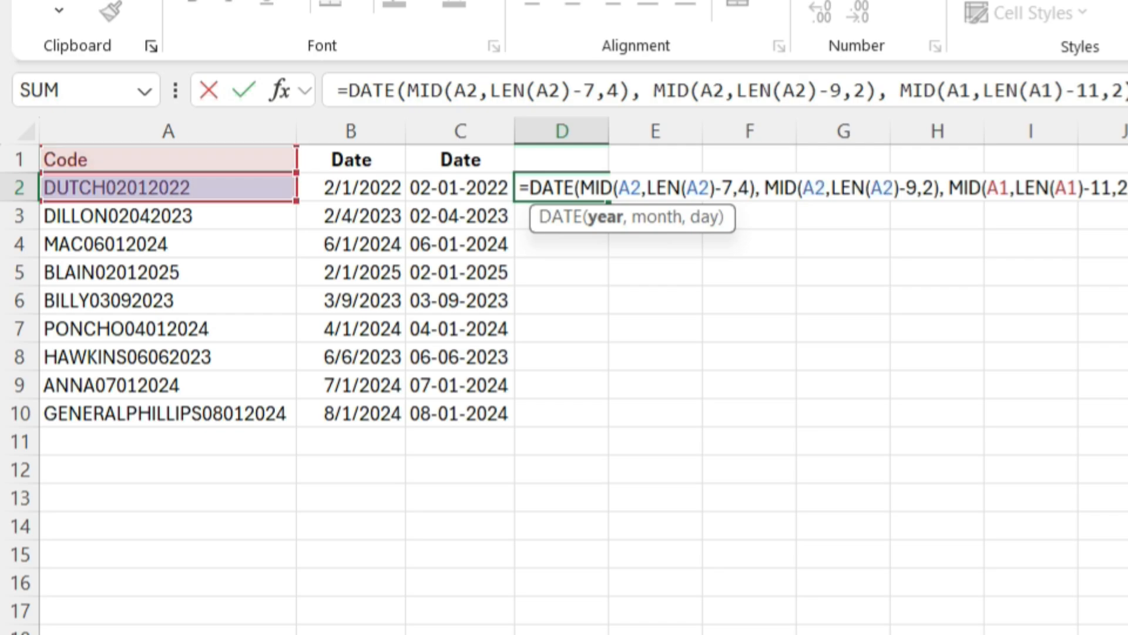
pyautogui.moveTo(299, 160); pyautogui.dragTo(299, 187)
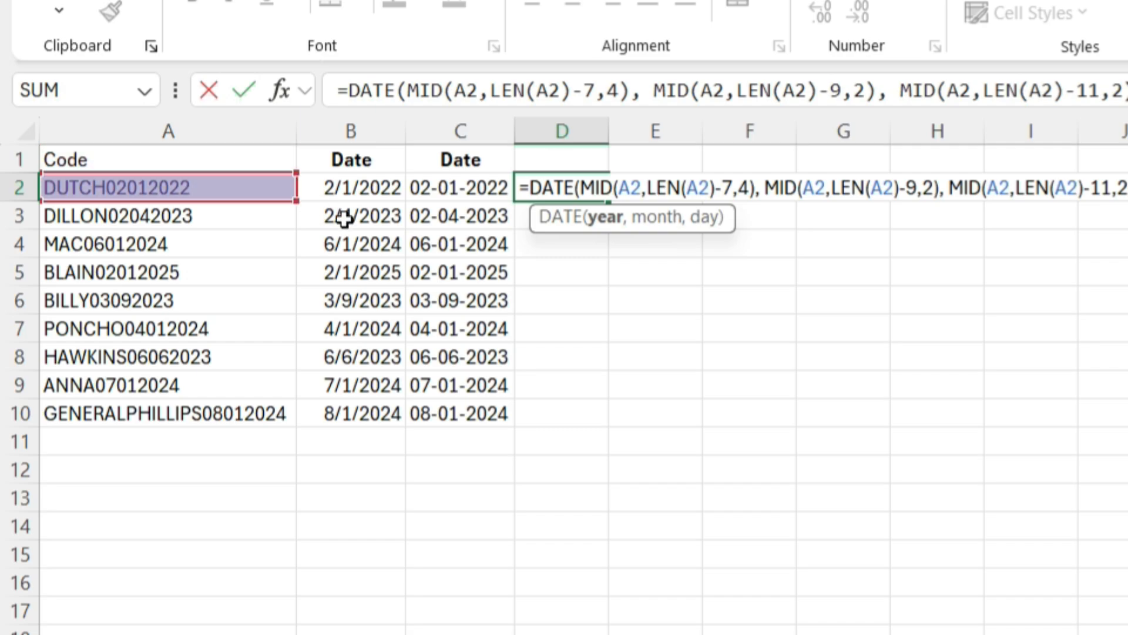
pyautogui.press('Return')
# Step: Fill the formula down to D10 and clear the stray result in D11
pyautogui.click(564, 188)
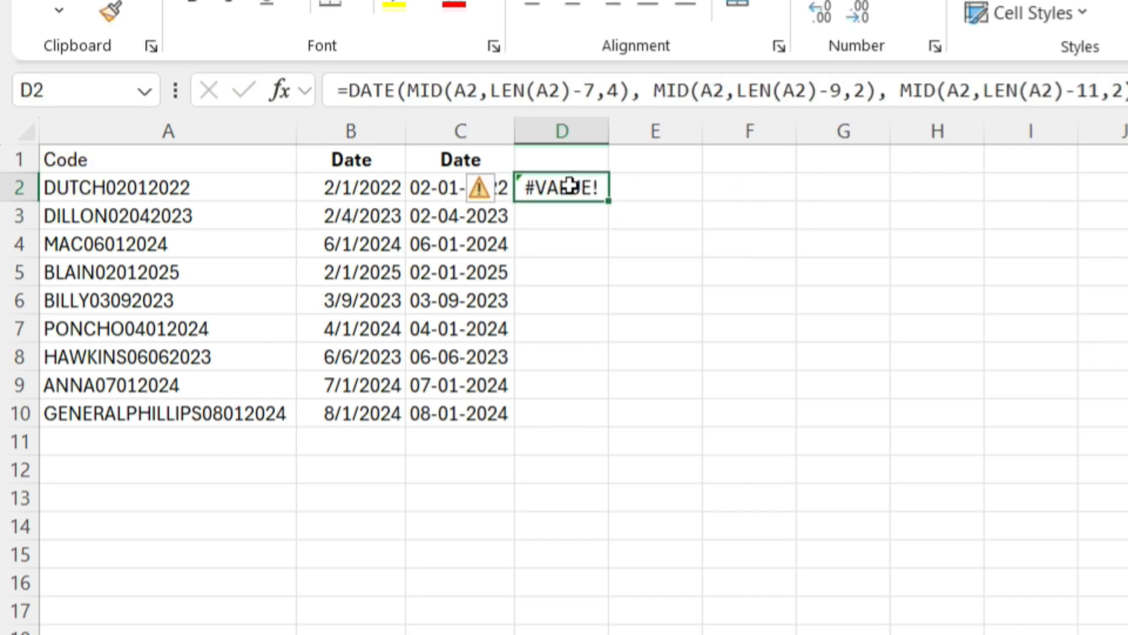
pyautogui.moveTo(609, 203); pyautogui.dragTo(611, 445)
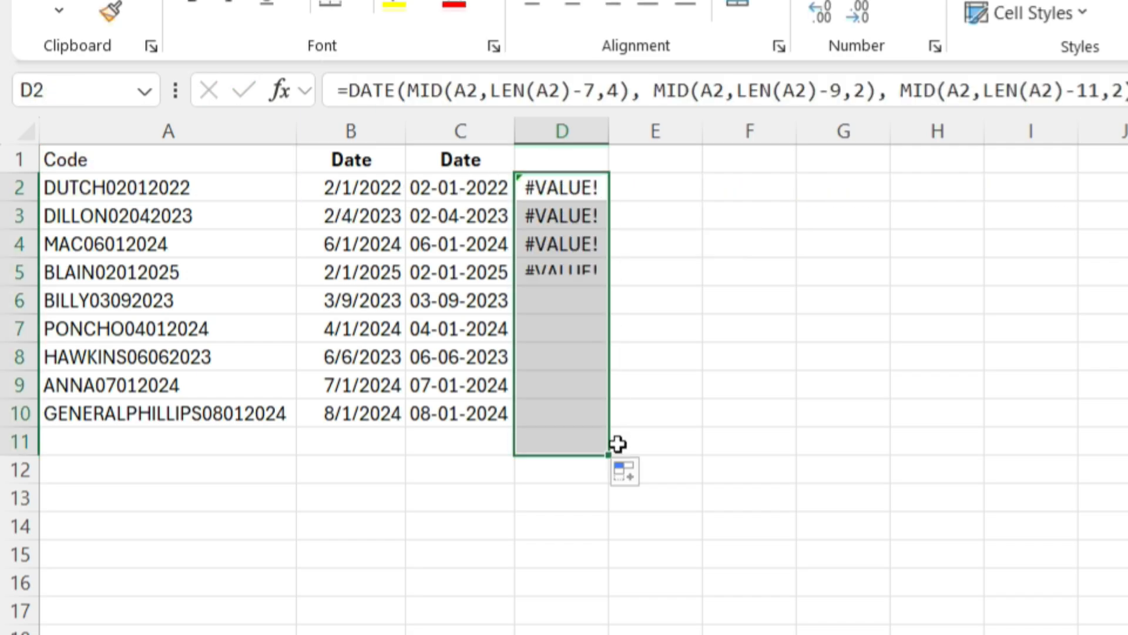
pyautogui.click(586, 444)
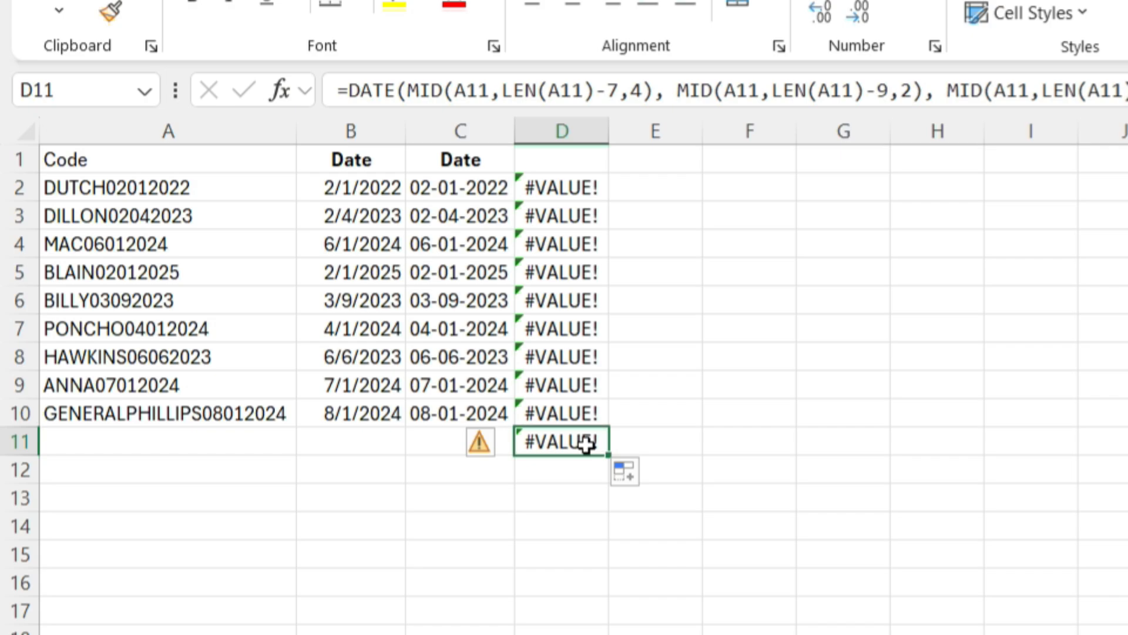
pyautogui.press('Delete')
# Step: Head column D 'Didn't Work' and widen it to fit
pyautogui.click(572, 154)
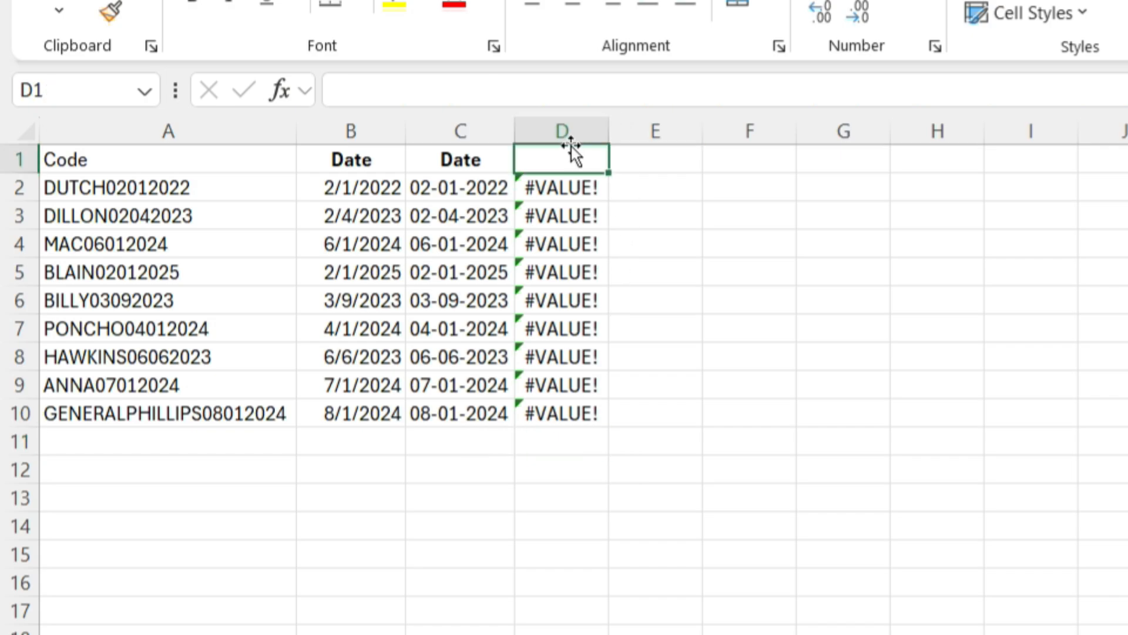
pyautogui.write('Didn’')
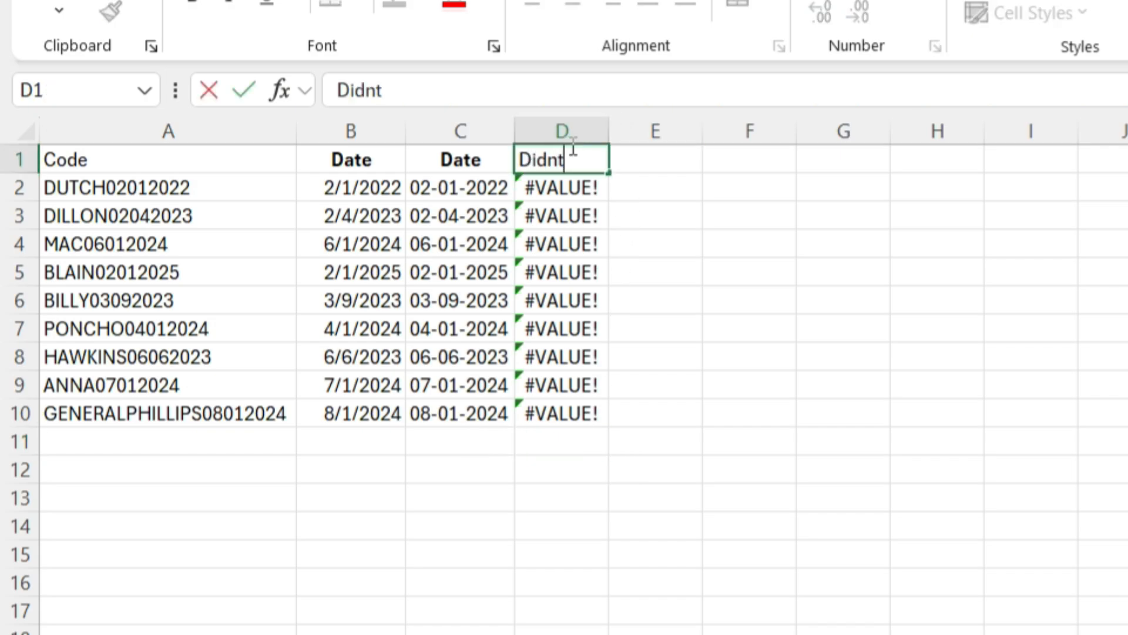
pyautogui.write('t Work')
pyautogui.press('Return')
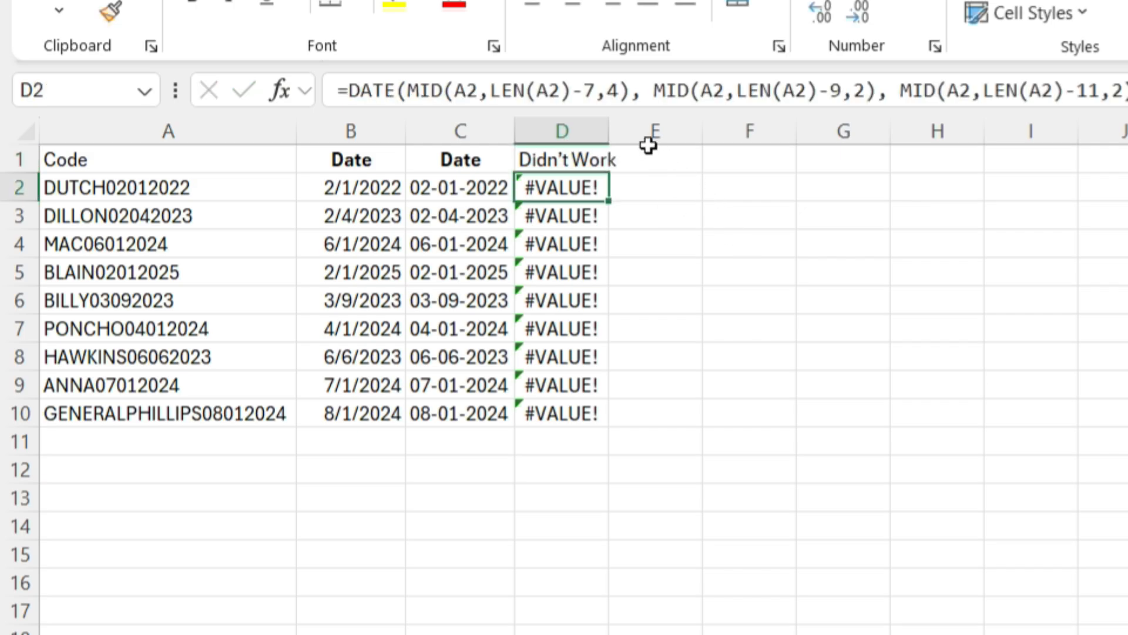
pyautogui.moveTo(608, 130); pyautogui.dragTo(623, 131)
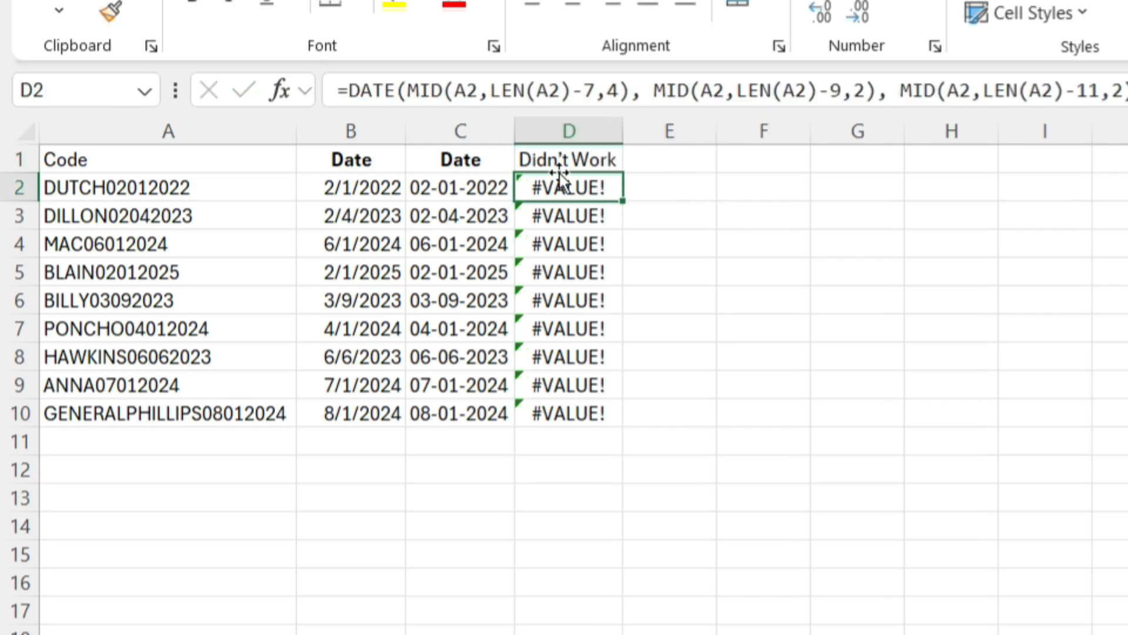
pyautogui.doubleClick(560, 185)
pyautogui.press('Escape')
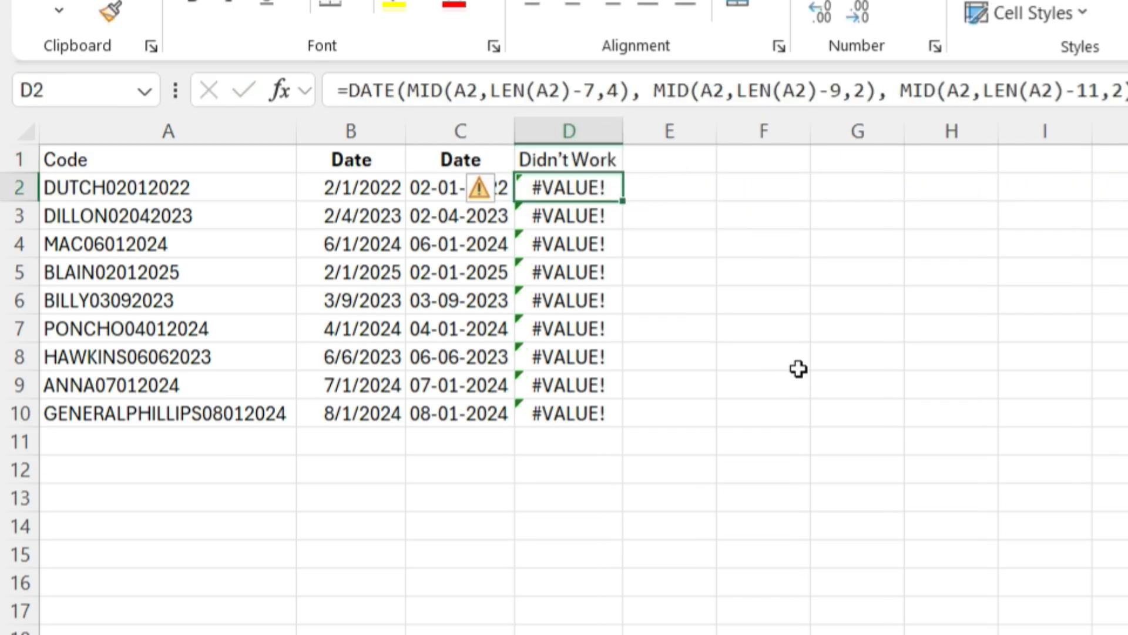
pyautogui.click(877, 437)
# Step: Mark ChatGPT's second response as preferred and rate it bad
pyautogui.hotkey('alt', 'Tab')
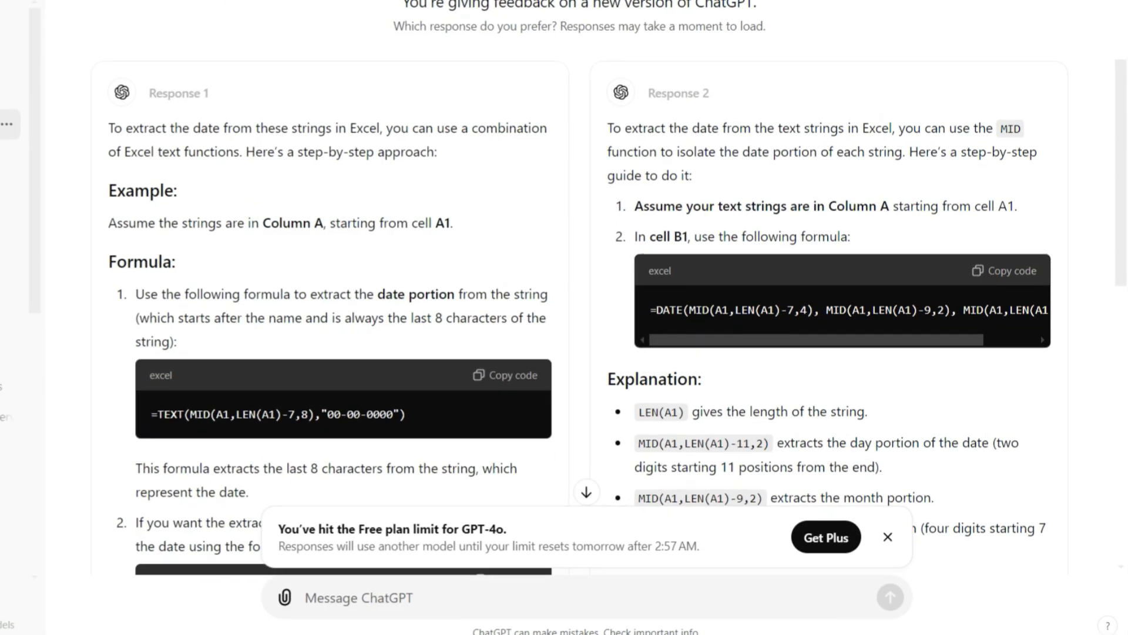
pyautogui.scroll(-5, 564, 318)
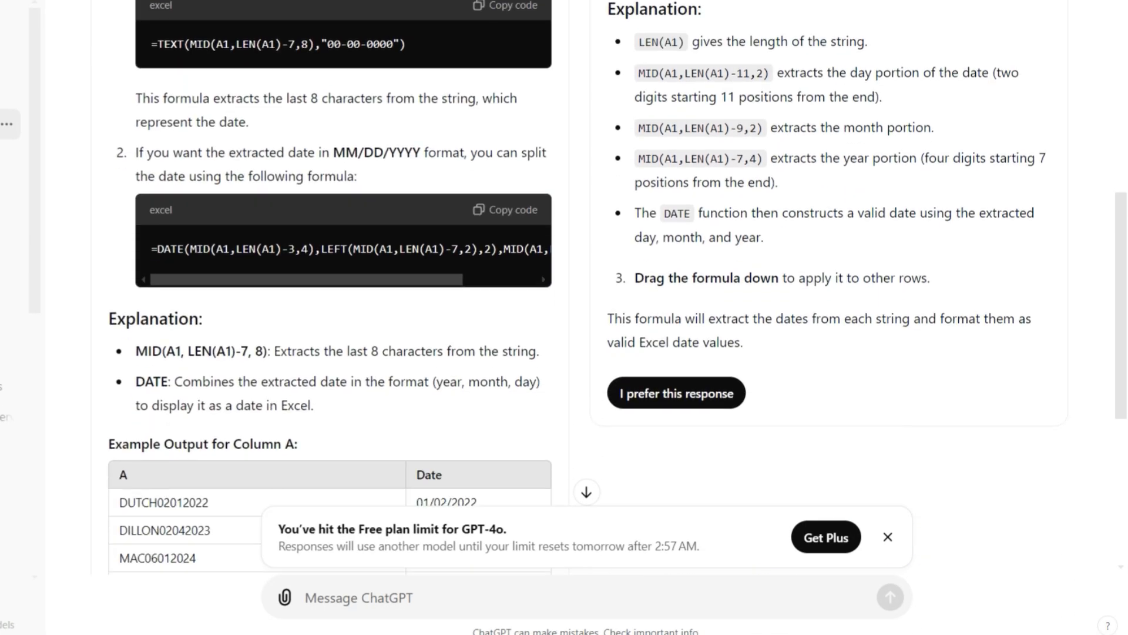
pyautogui.scroll(-5, 335, 353)
pyautogui.click(176, 450)
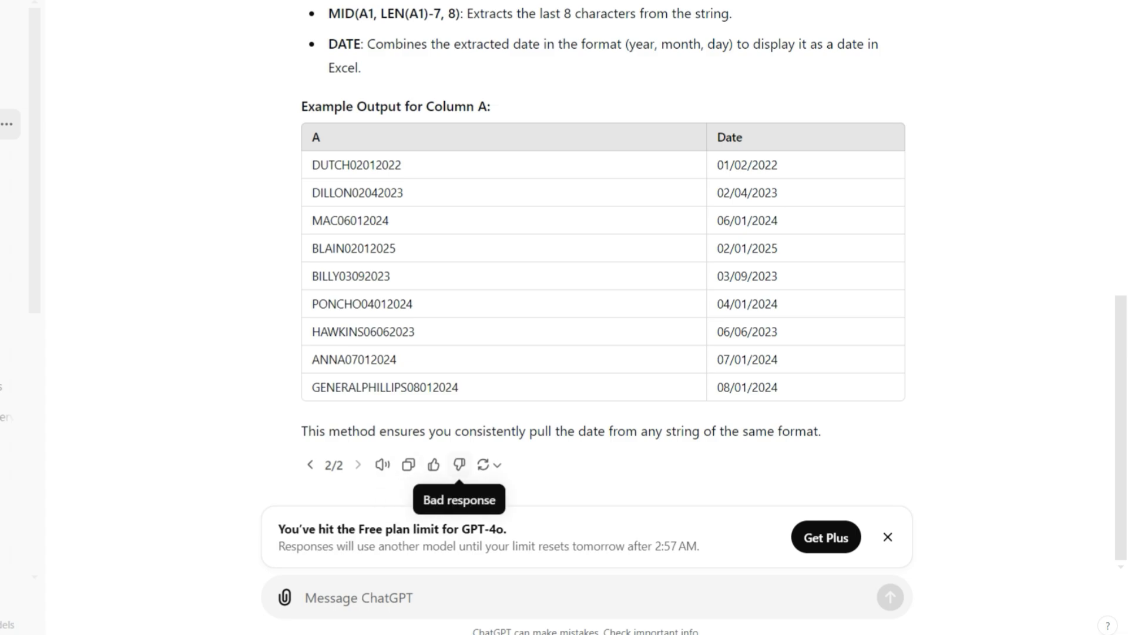
pyautogui.click(459, 465)
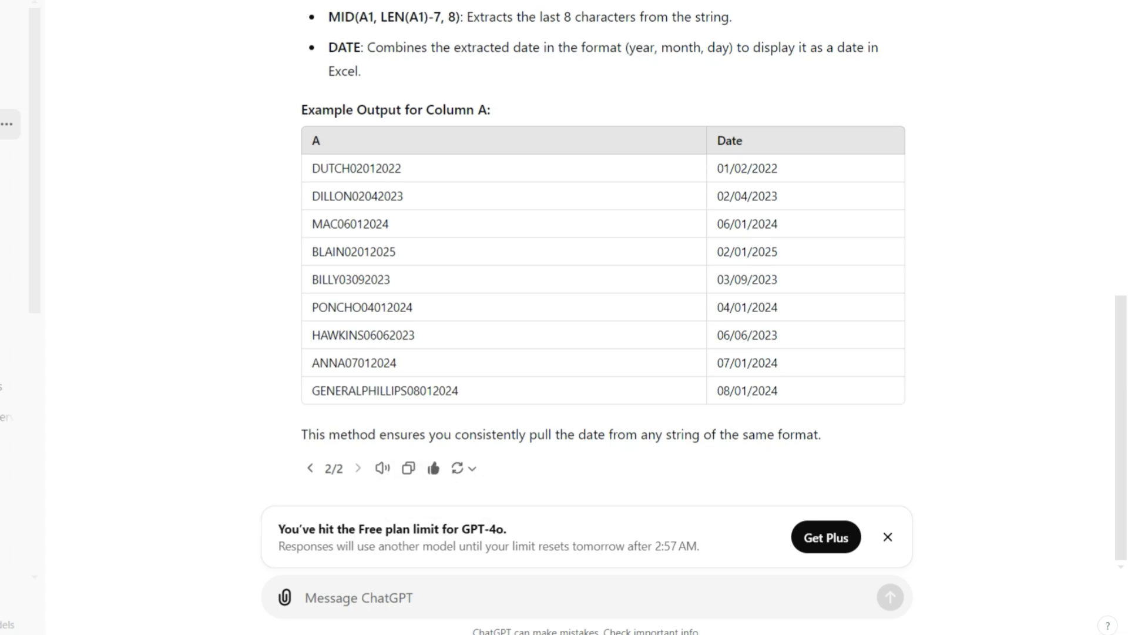
pyautogui.scroll(5, 604, 264)
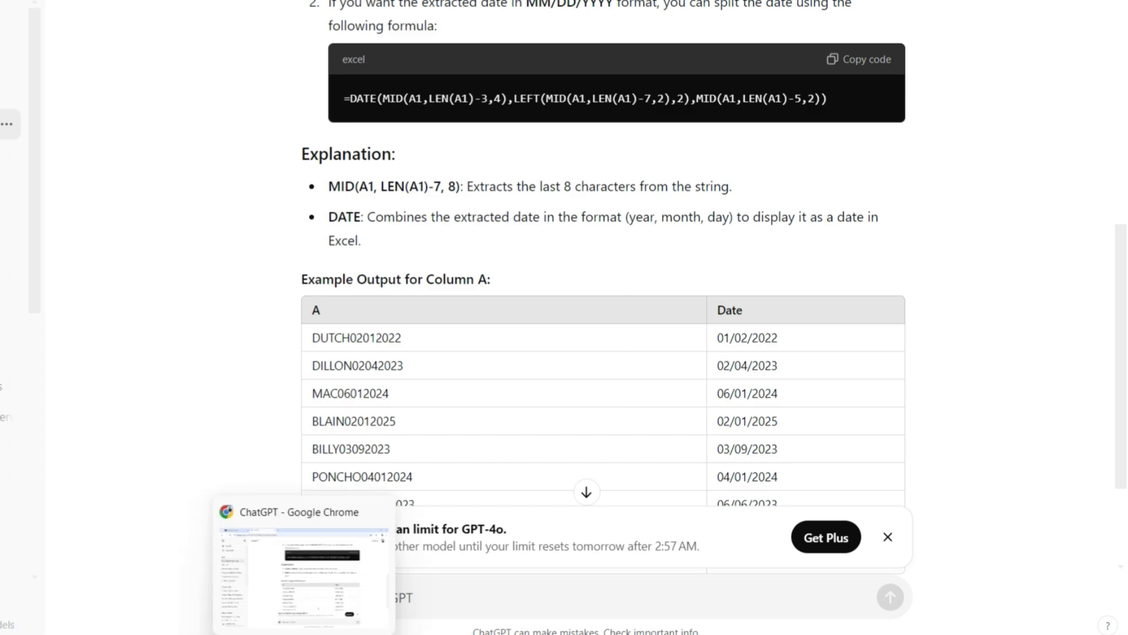
pyautogui.click(305, 573)
# Step: Delete columns C and D, leaving only the codes and their dates
pyautogui.moveTo(564, 169); pyautogui.dragTo(414, 174)
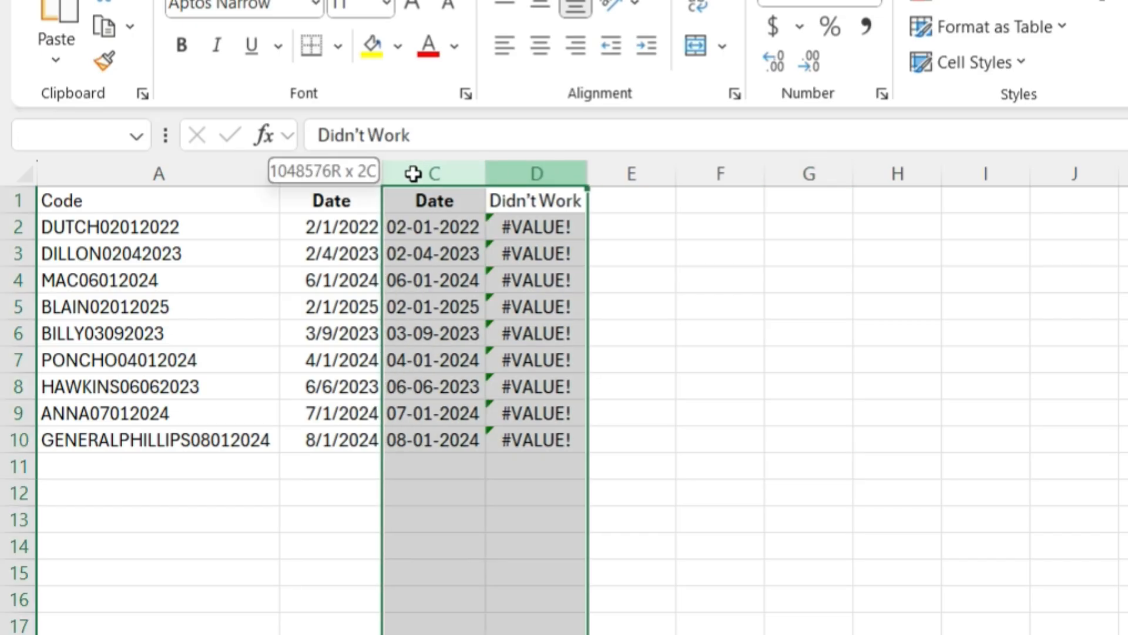
pyautogui.rightClick(414, 173)
pyautogui.click(496, 488)
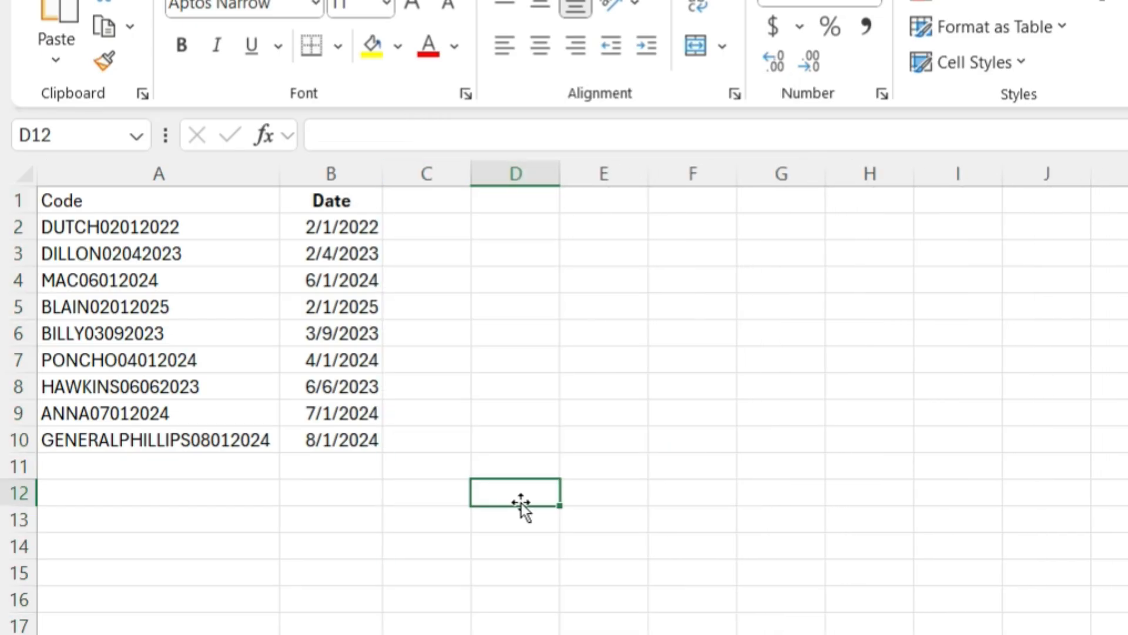